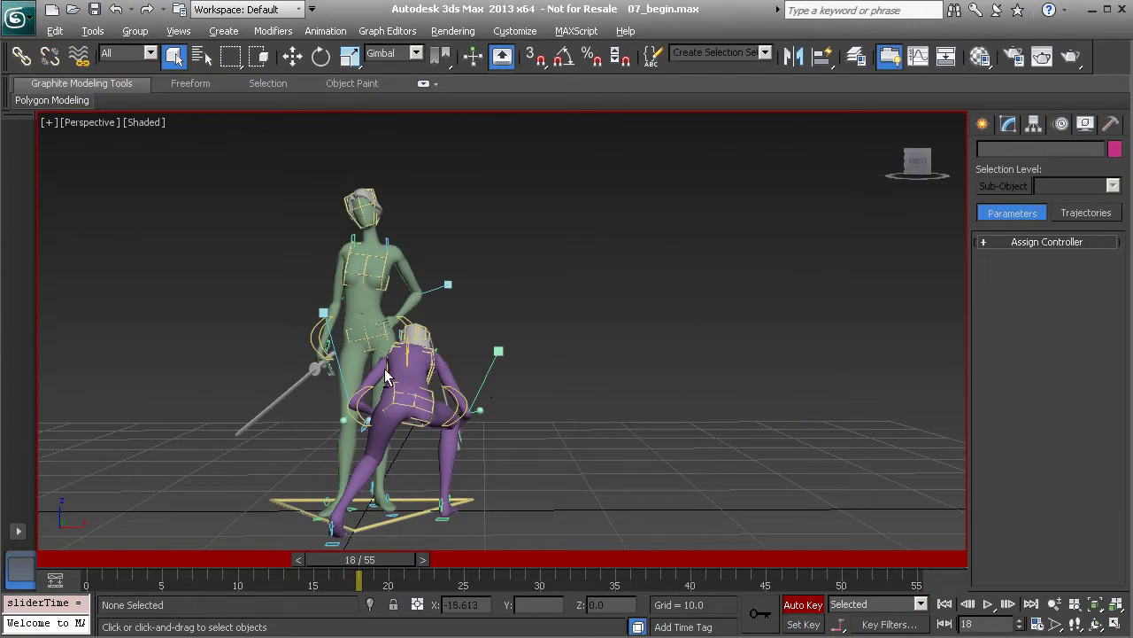
Go to frame 15 and examine the crouching purple character's left shoulder and upper back up close
scroll(392, 394, "up", 4)
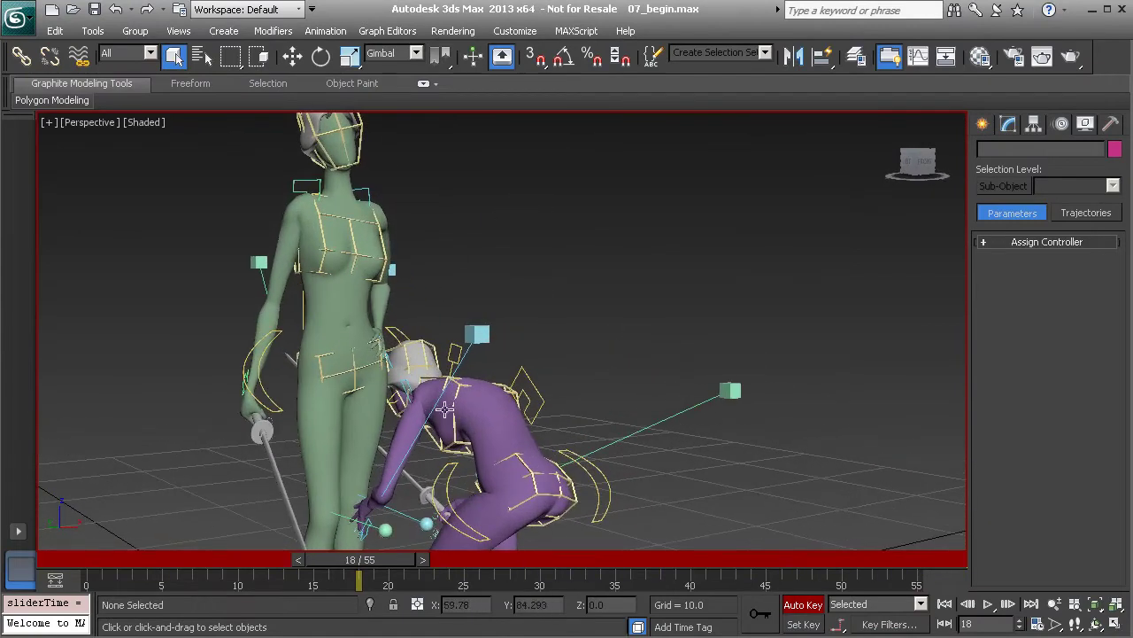
left_click_drag(383, 563, 334, 564)
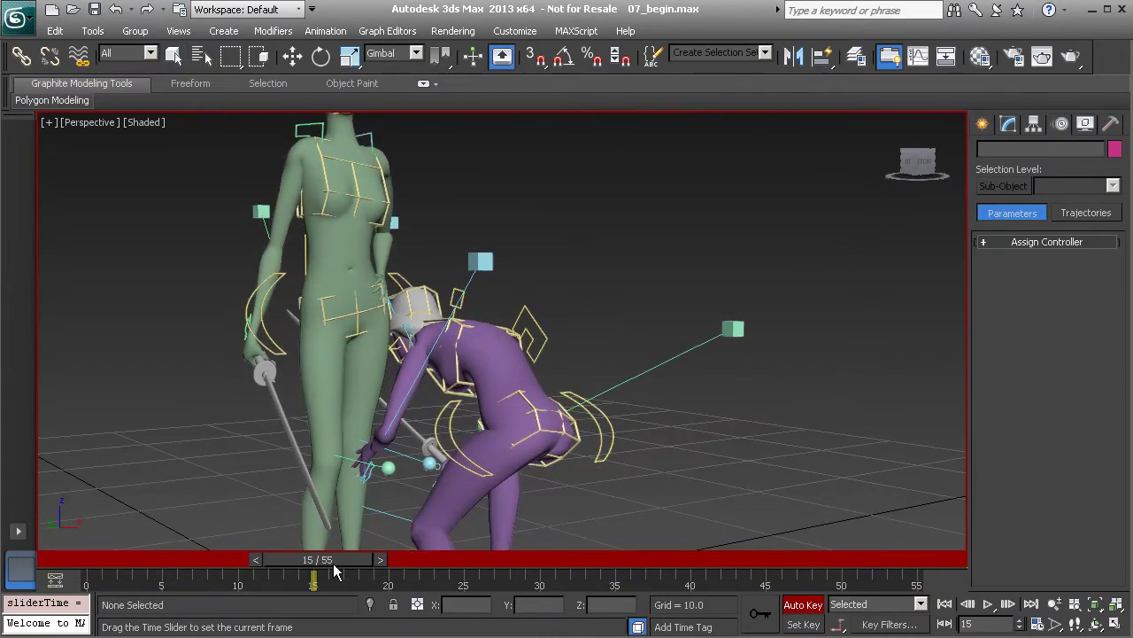
middle_click_drag(452, 409, 456, 432, "alt")
middle_click_drag(456, 432, 490, 365)
scroll(491, 365, "up", 5)
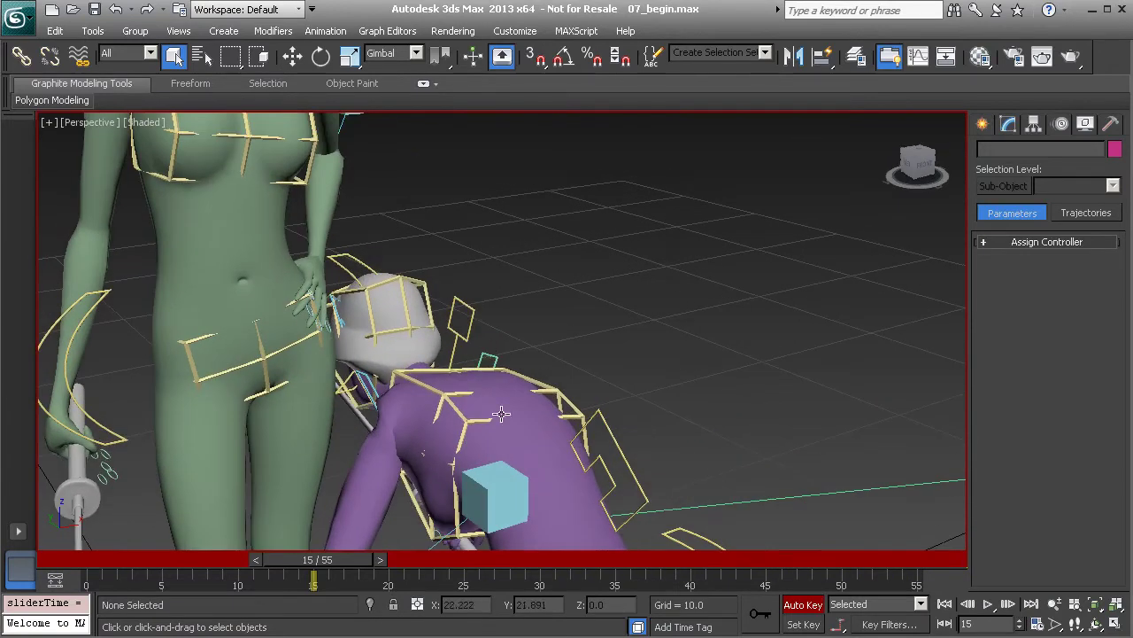
middle_click_drag(472, 423, 498, 376, "alt")
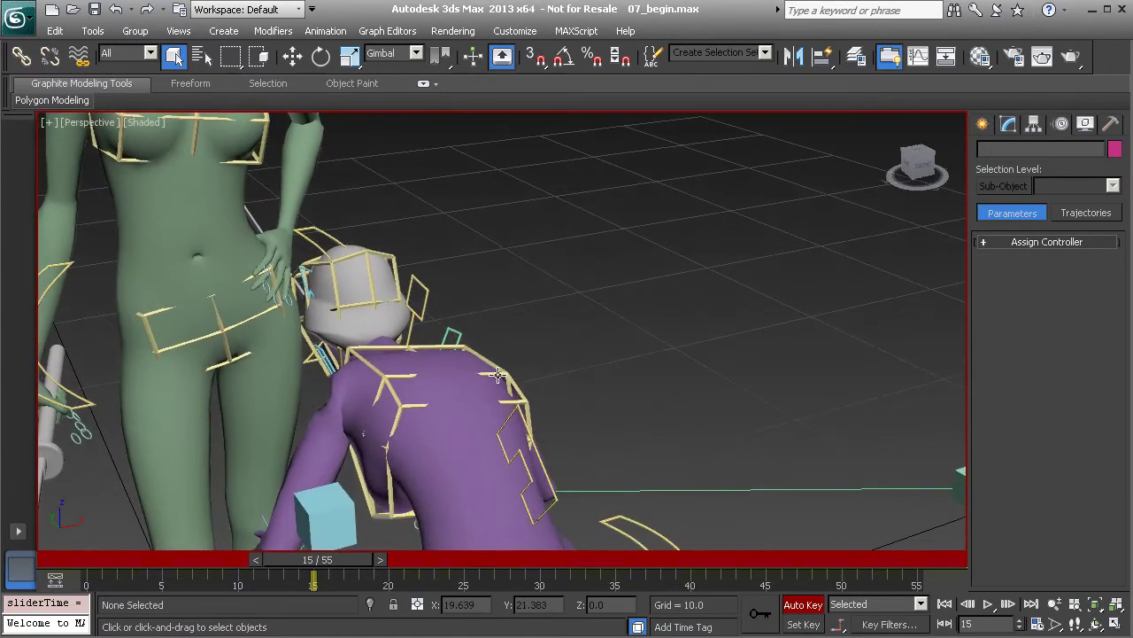
middle_click_drag(501, 321, 497, 360, "alt")
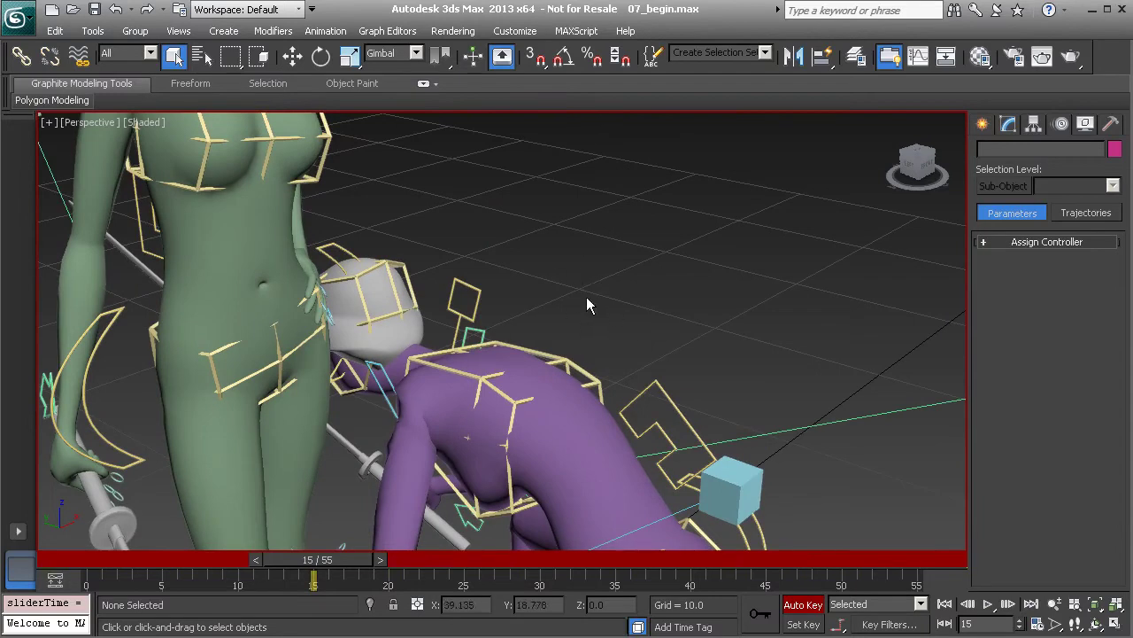
middle_click_drag(538, 369, 575, 335)
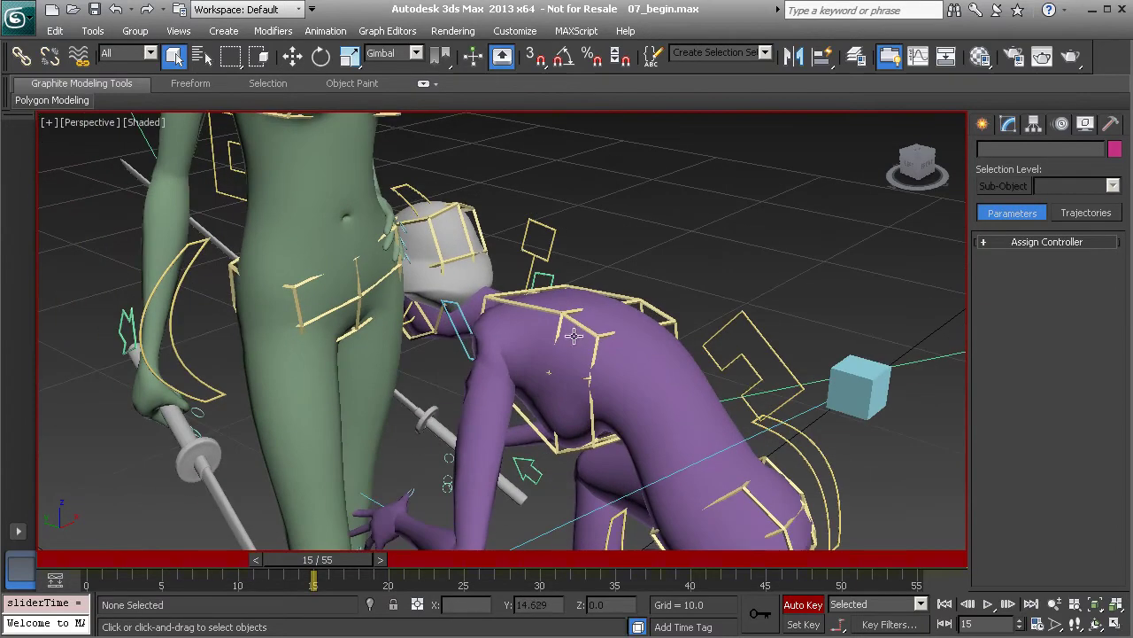
left_click(461, 317)
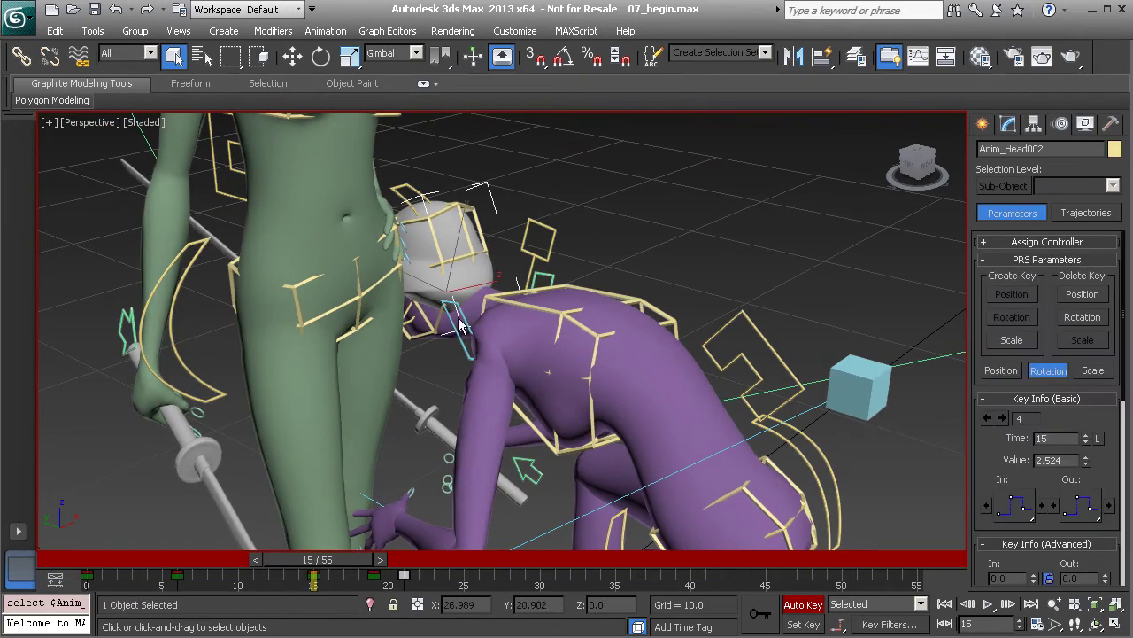
left_click(617, 220)
scroll(494, 350, "up", 3)
scroll(495, 377, "up", 3)
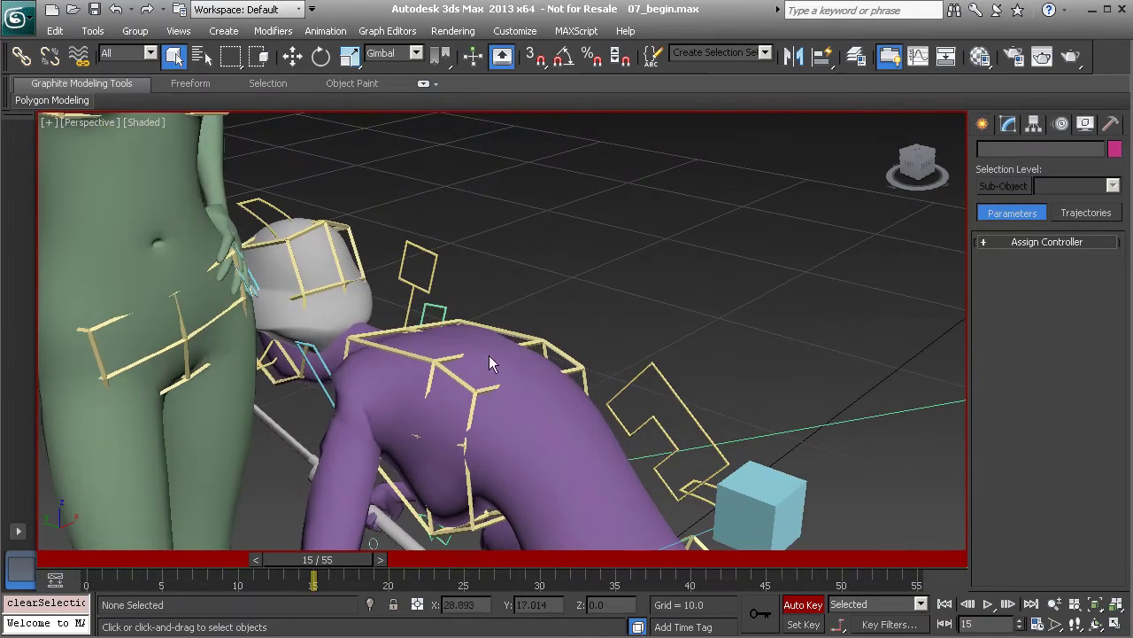
middle_click_drag(504, 271, 553, 287)
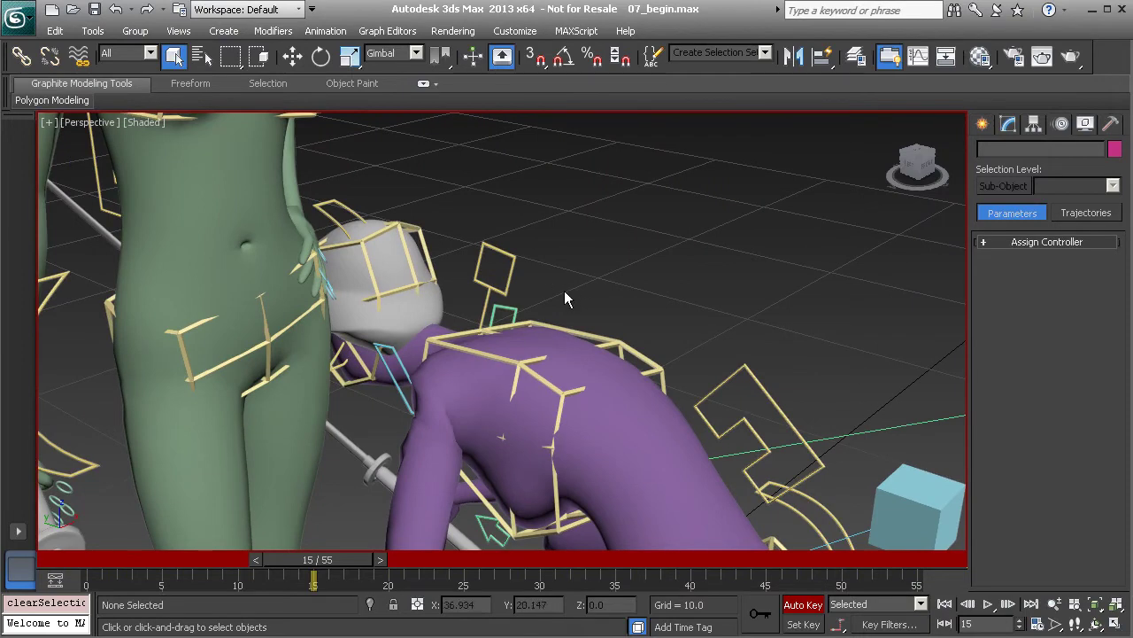
scroll(564, 290, "down", 4)
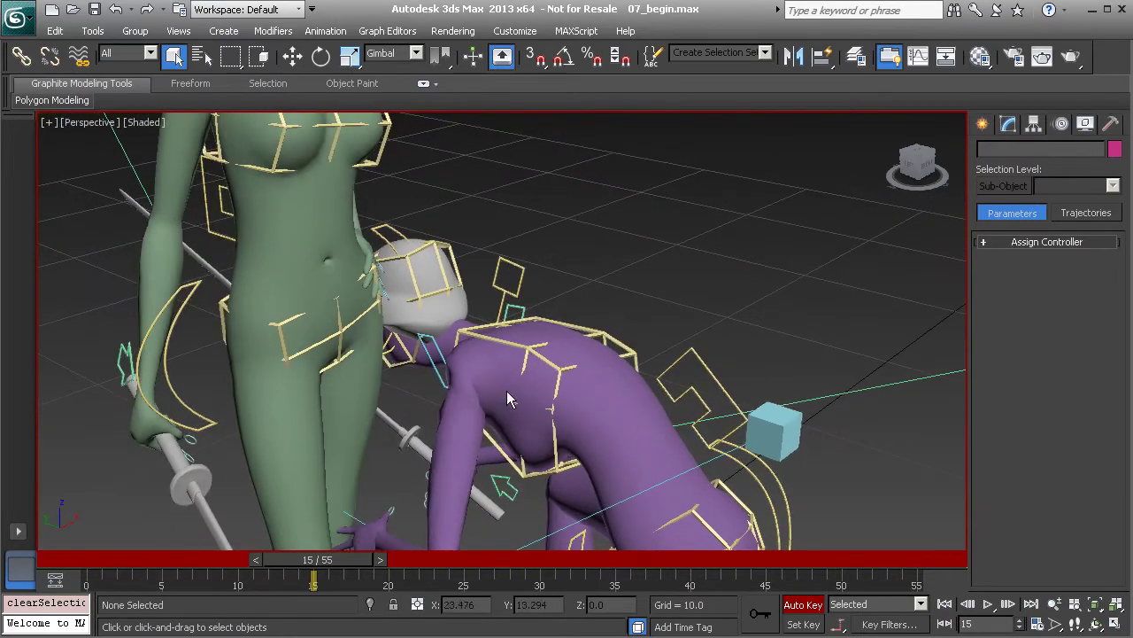
scroll(507, 390, "up", 2)
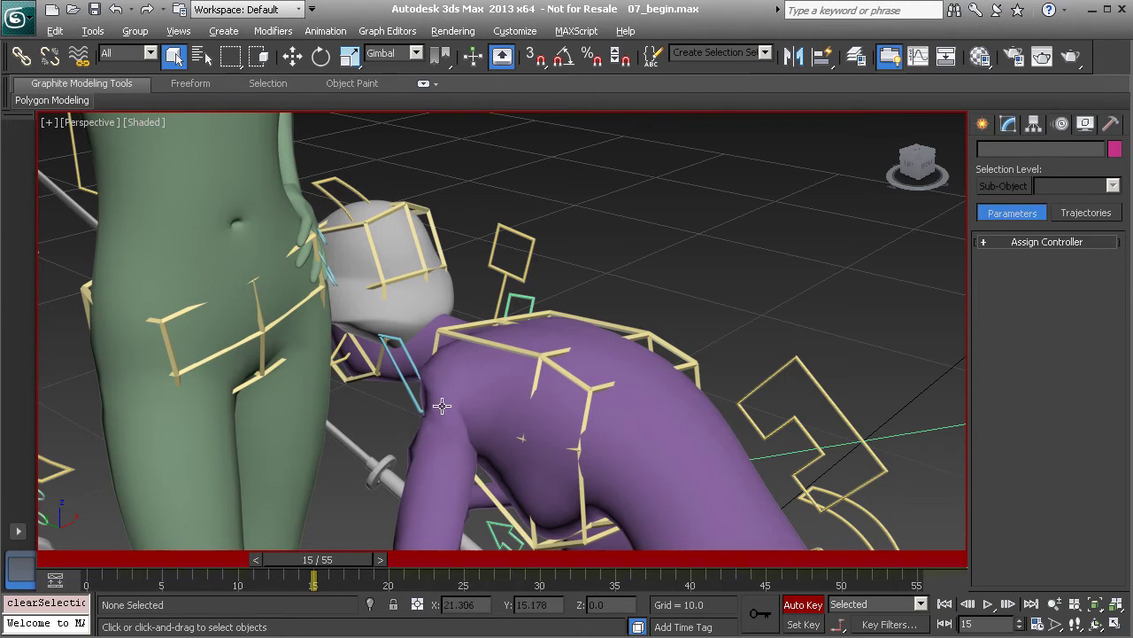
Rename the Attribute Holder modifier on the purple character's left clavicle control as Shoulder Control
middle_click_drag(443, 405, 474, 382)
middle_click_drag(522, 354, 385, 356)
left_click(436, 372)
left_click(1009, 124)
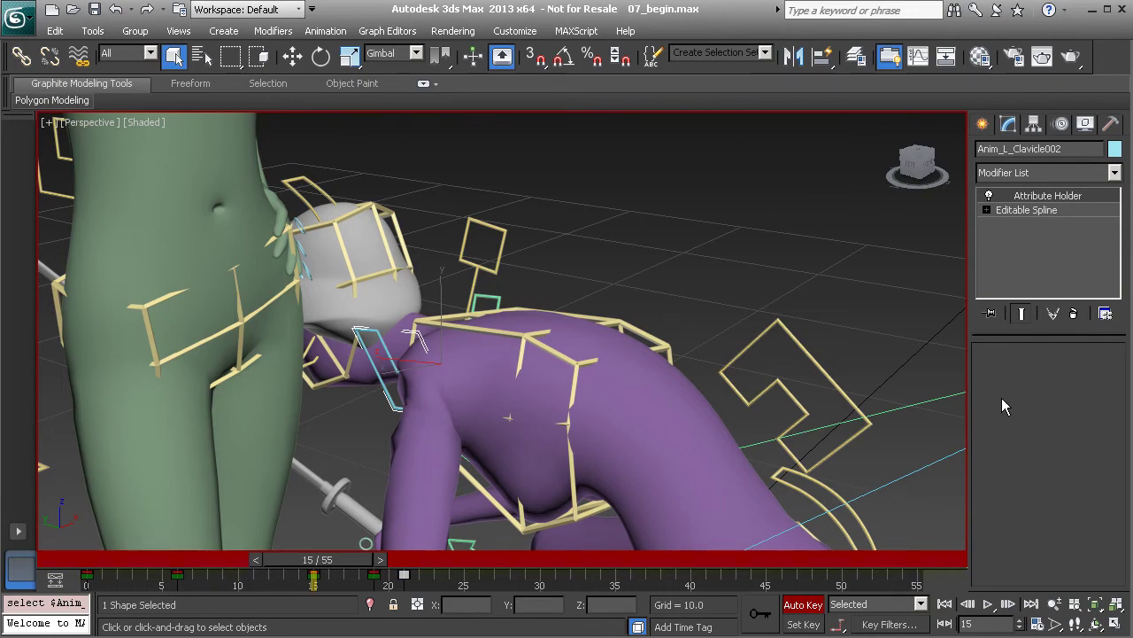
right_click(1042, 198)
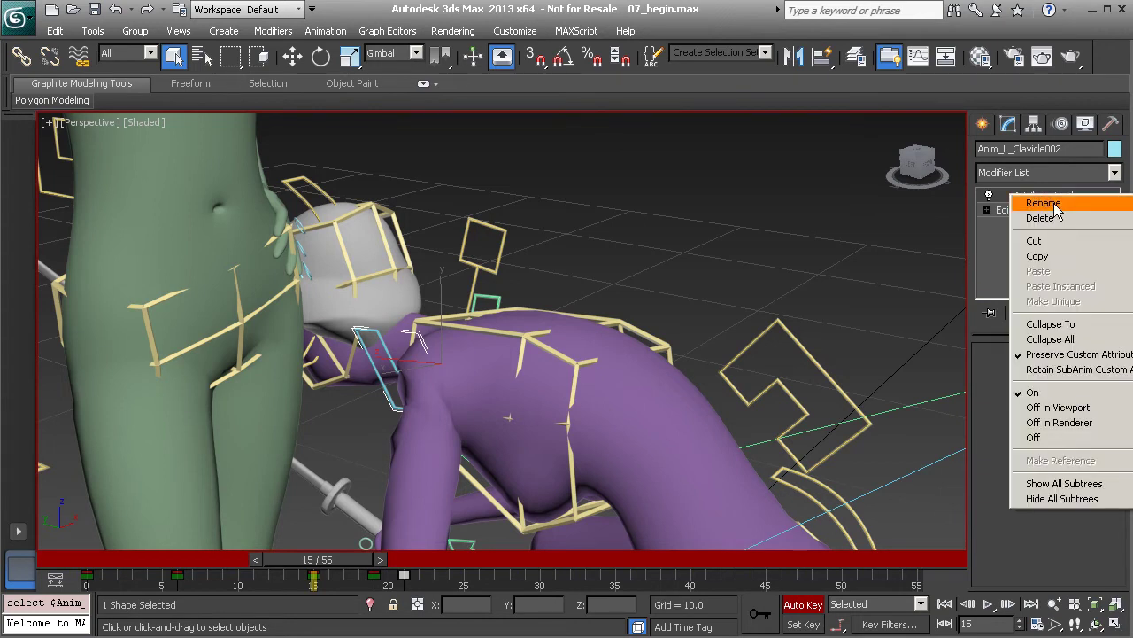
left_click(1054, 204)
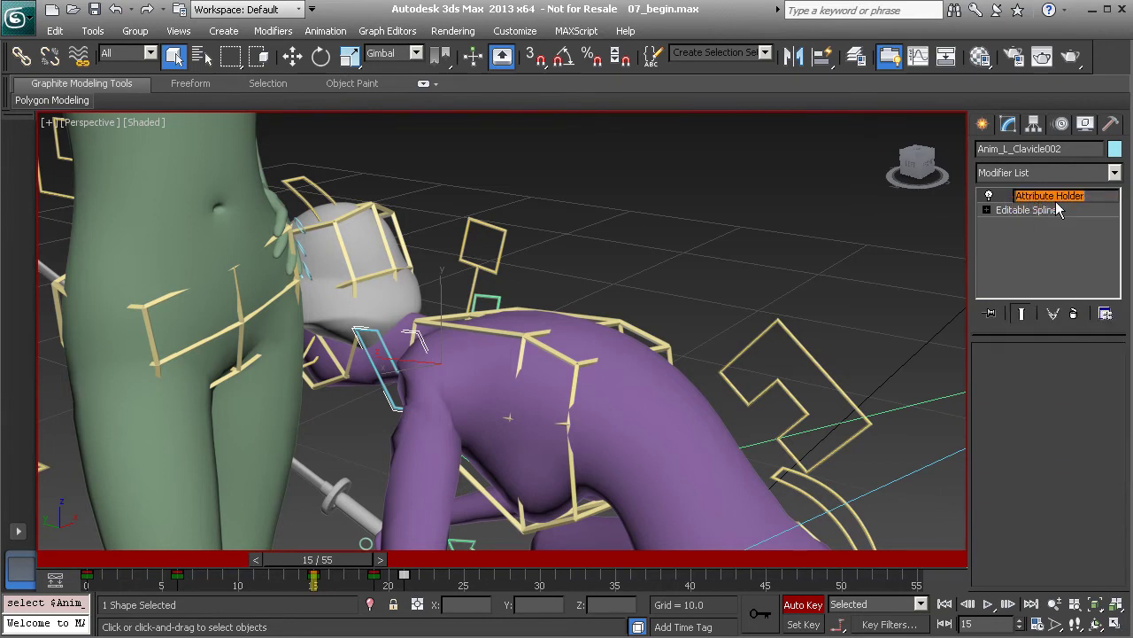
type("Shoulder Control")
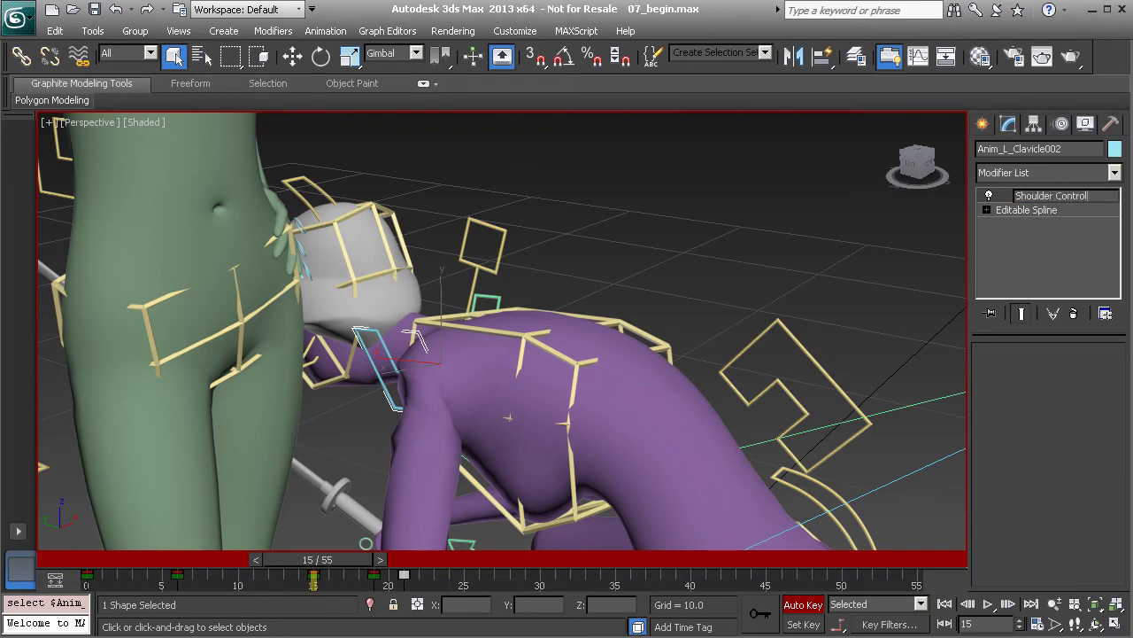
key("Return")
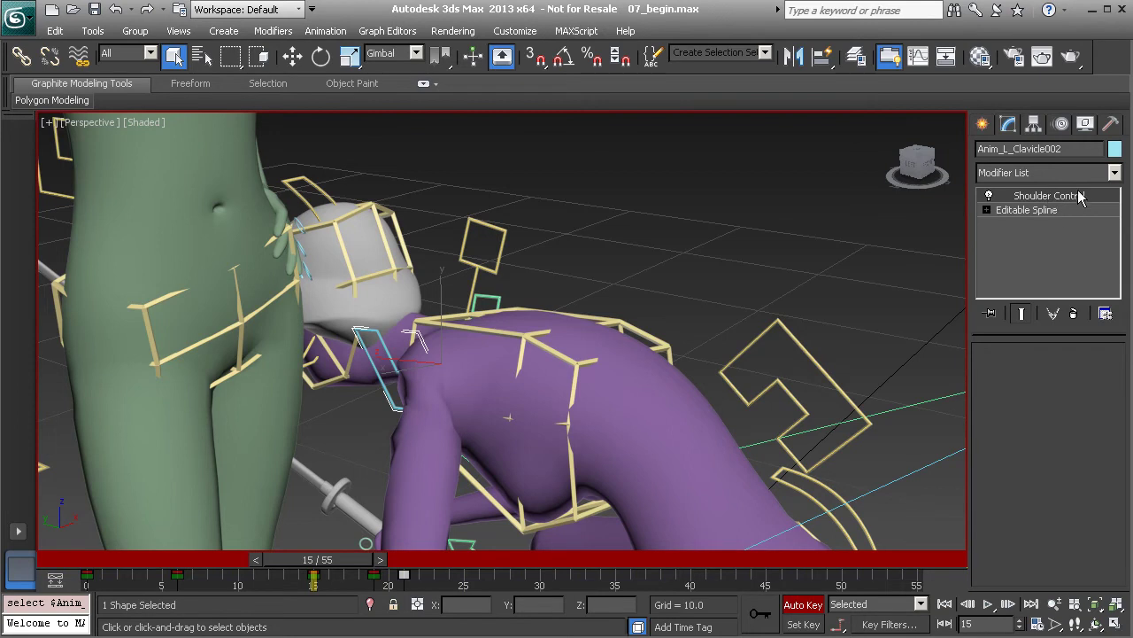
Using the Parameter Editor, add a String attribute named Twist with an EditText UI to the Shoulder Control modifier
middle_click_drag(523, 330, 547, 316)
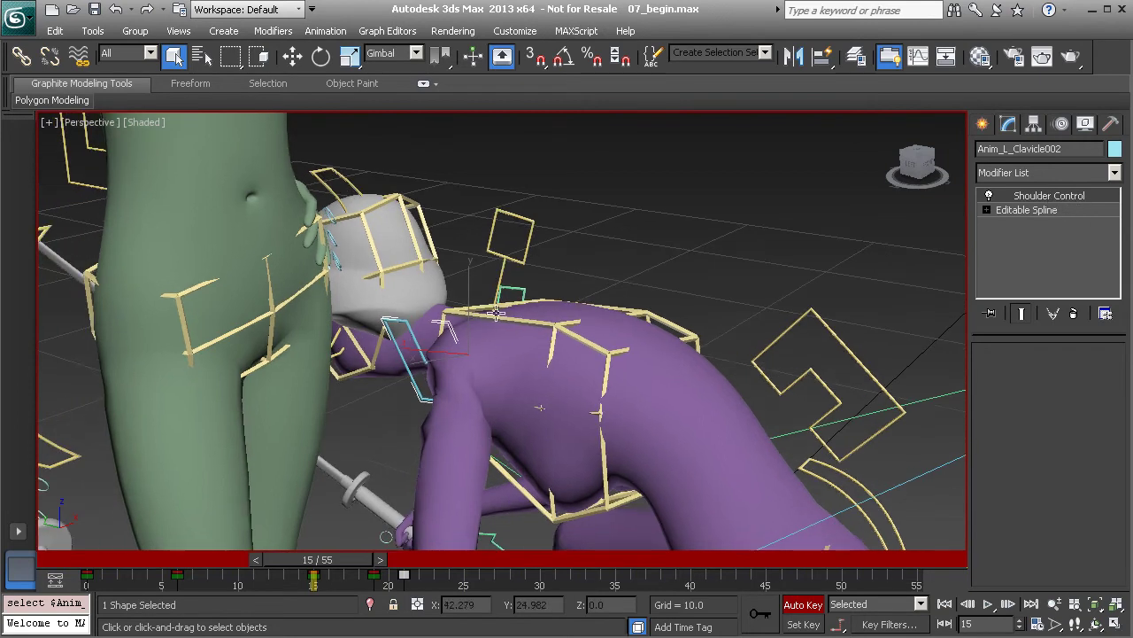
middle_click_drag(417, 351, 513, 322)
scroll(549, 305, "down", 2)
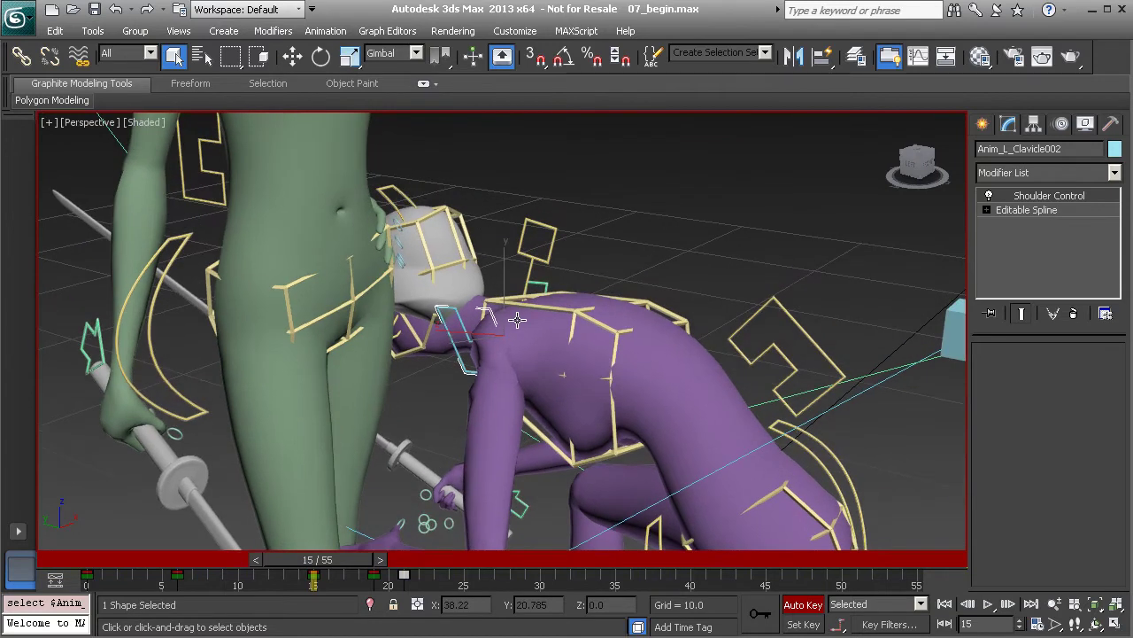
key("alt+1")
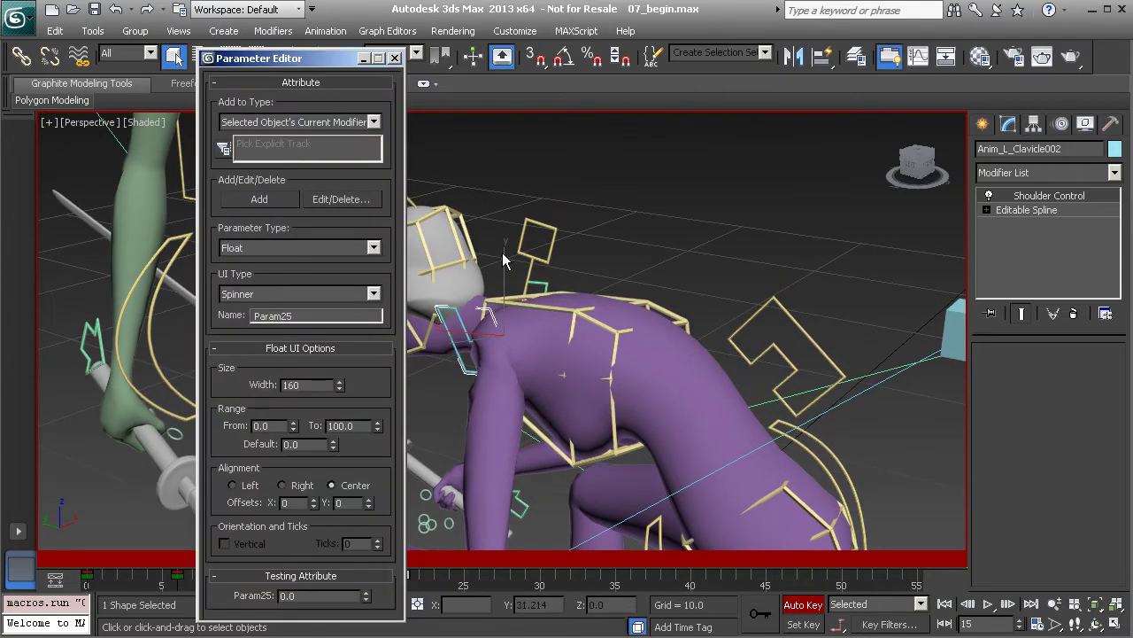
left_click_drag(306, 64, 257, 71)
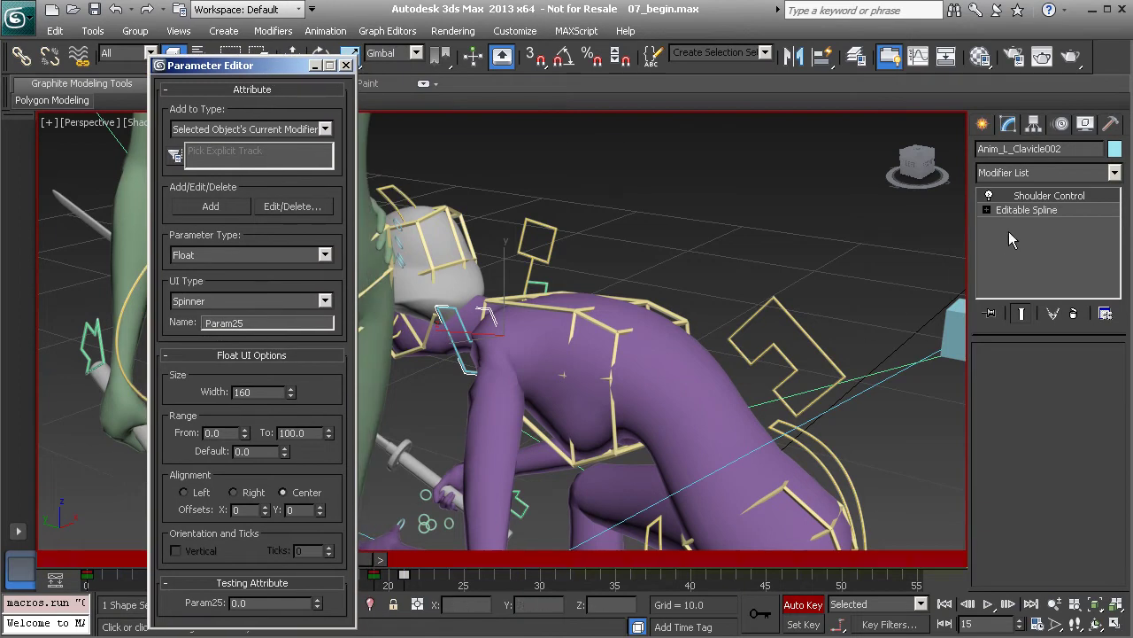
left_click_drag(276, 67, 255, 87)
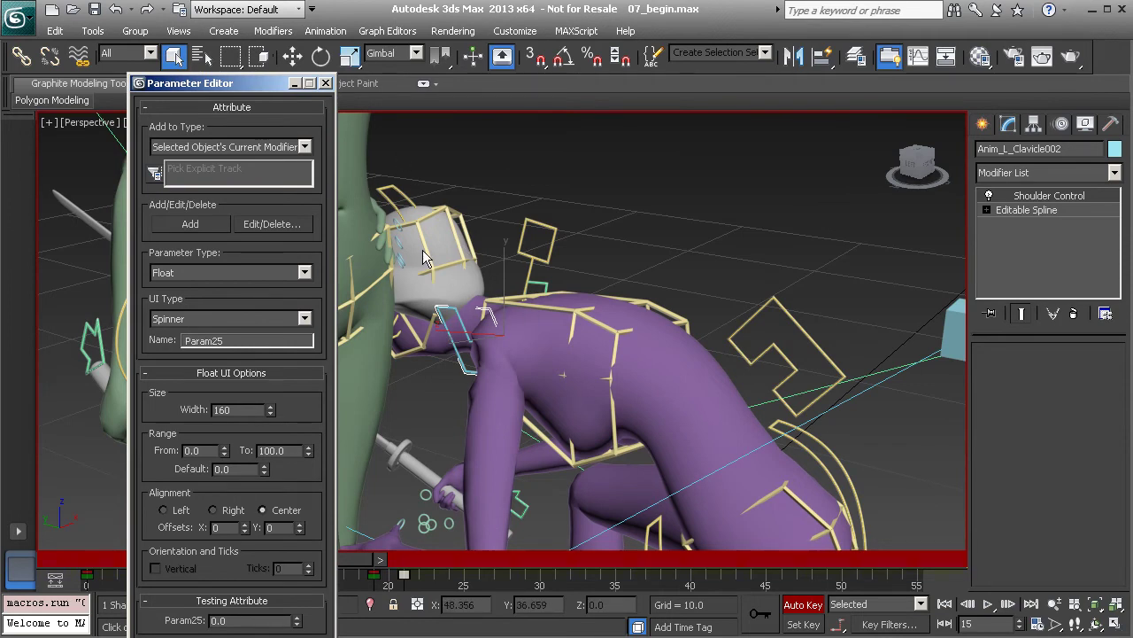
left_click_drag(235, 81, 235, 71)
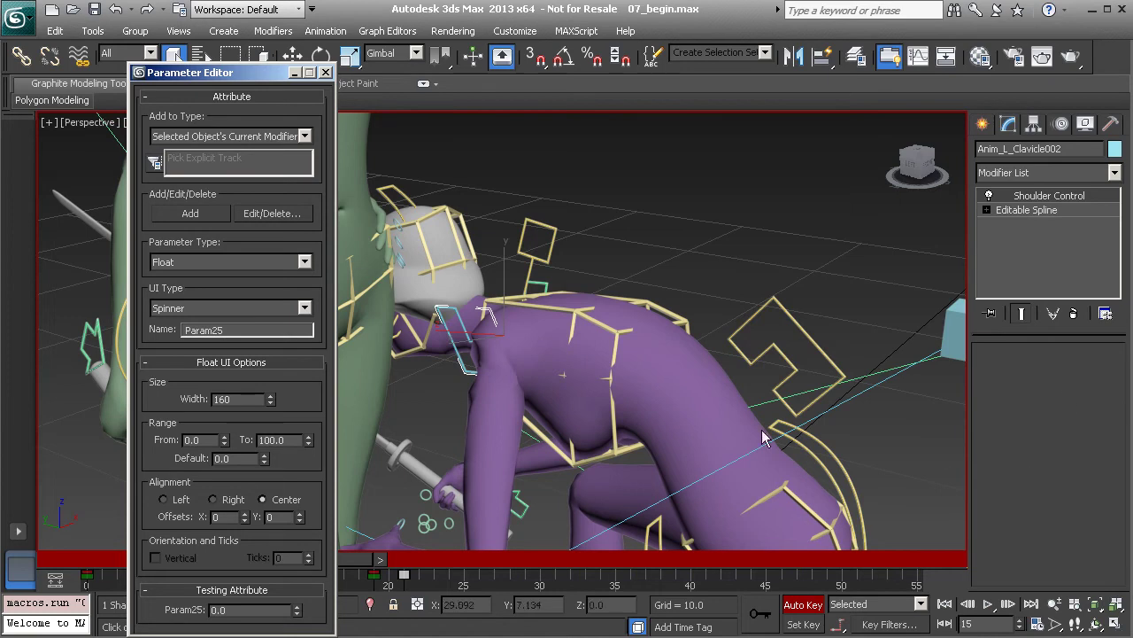
left_click(197, 262)
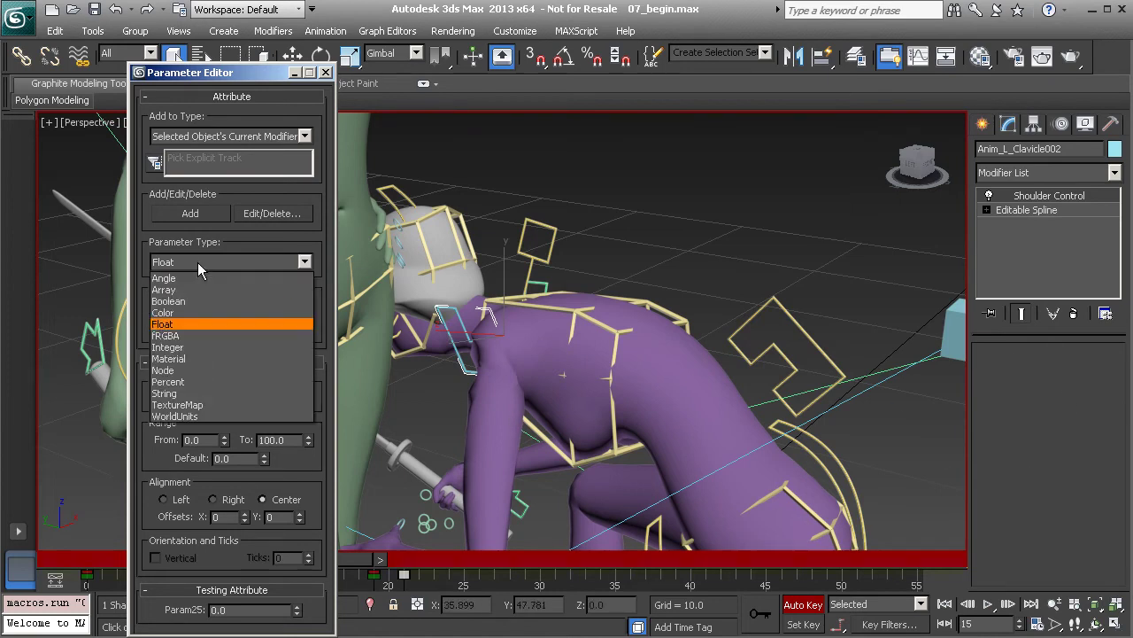
left_click(219, 387)
double_click(232, 329)
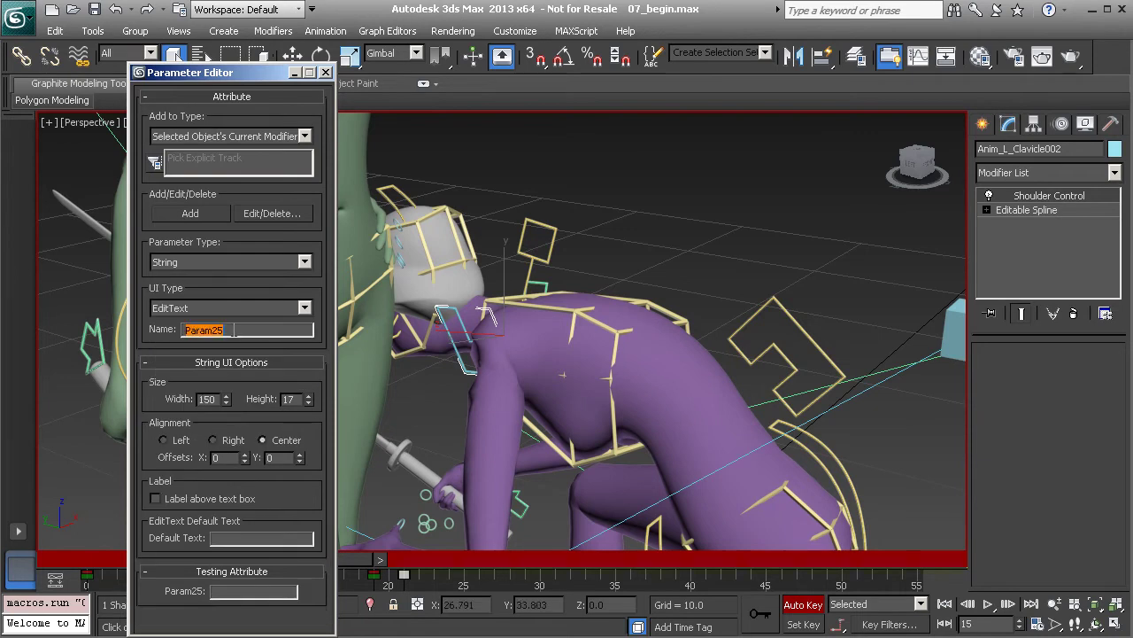
type("Twist")
left_click(190, 215)
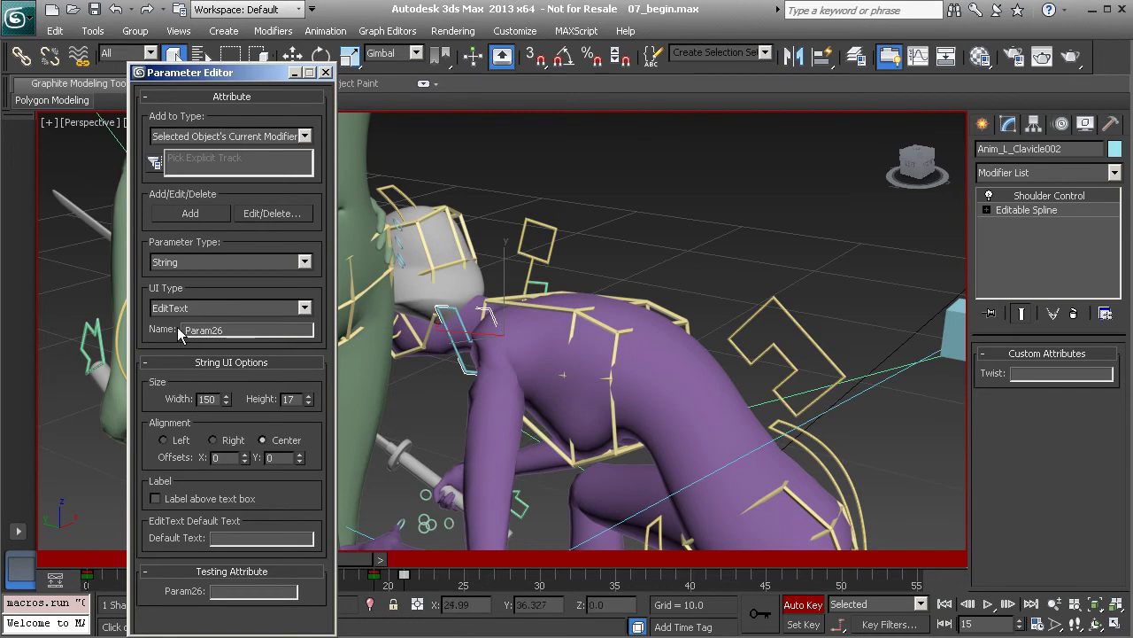
Add a Float spinner attribute named a to the Shoulder Control modifier, with a range from -360 to 360
left_click(191, 263)
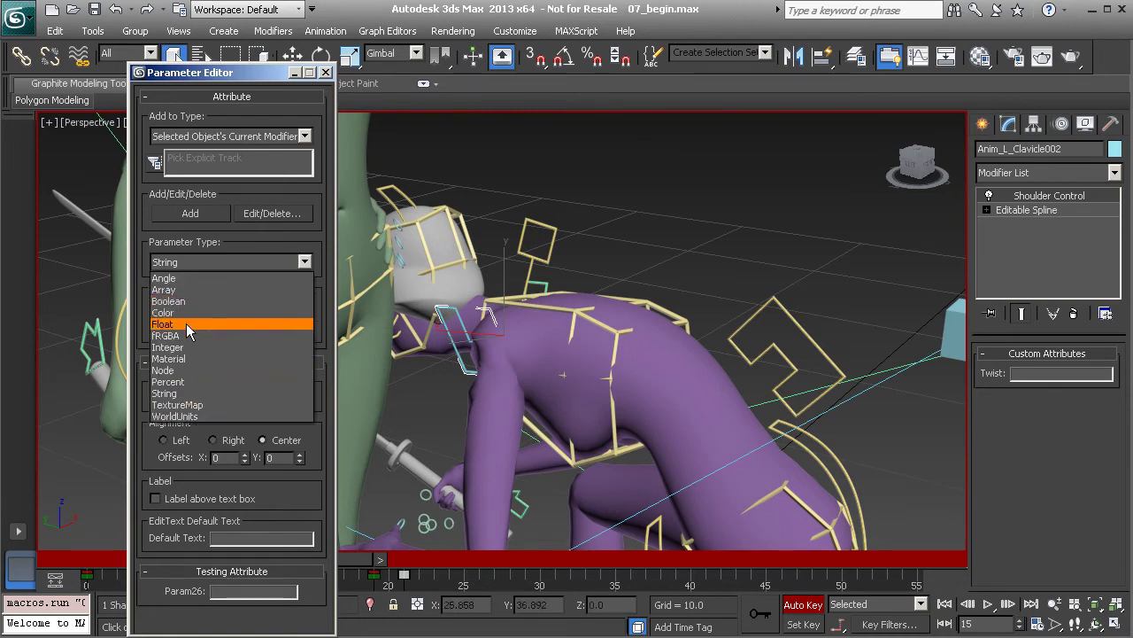
left_click(186, 323)
left_click(202, 305)
left_click(202, 305)
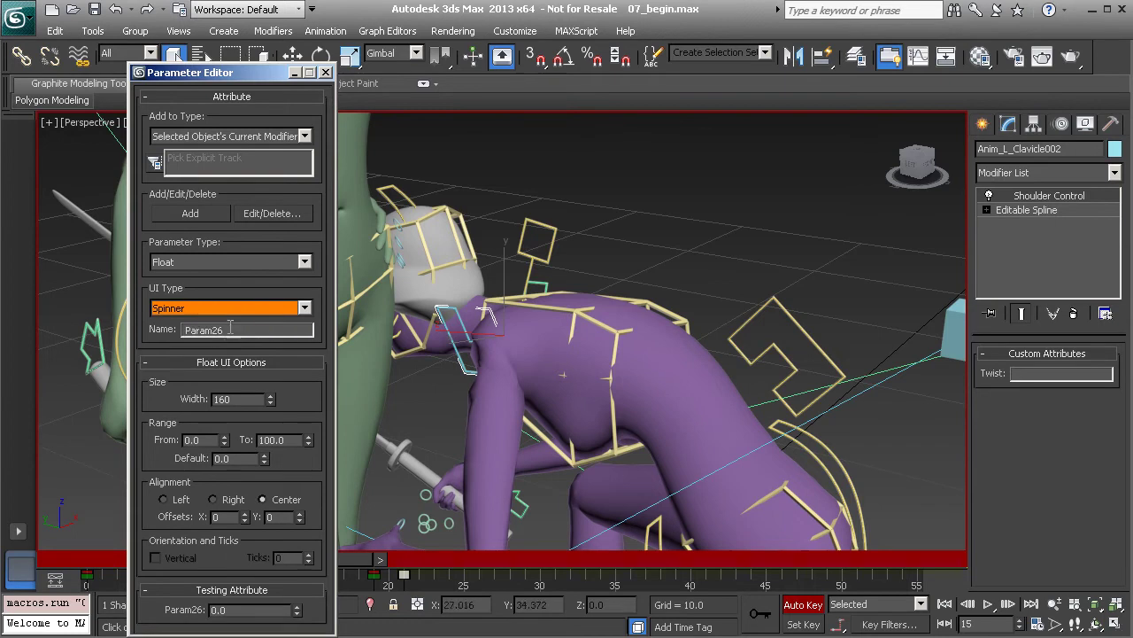
double_click(230, 328)
type("a")
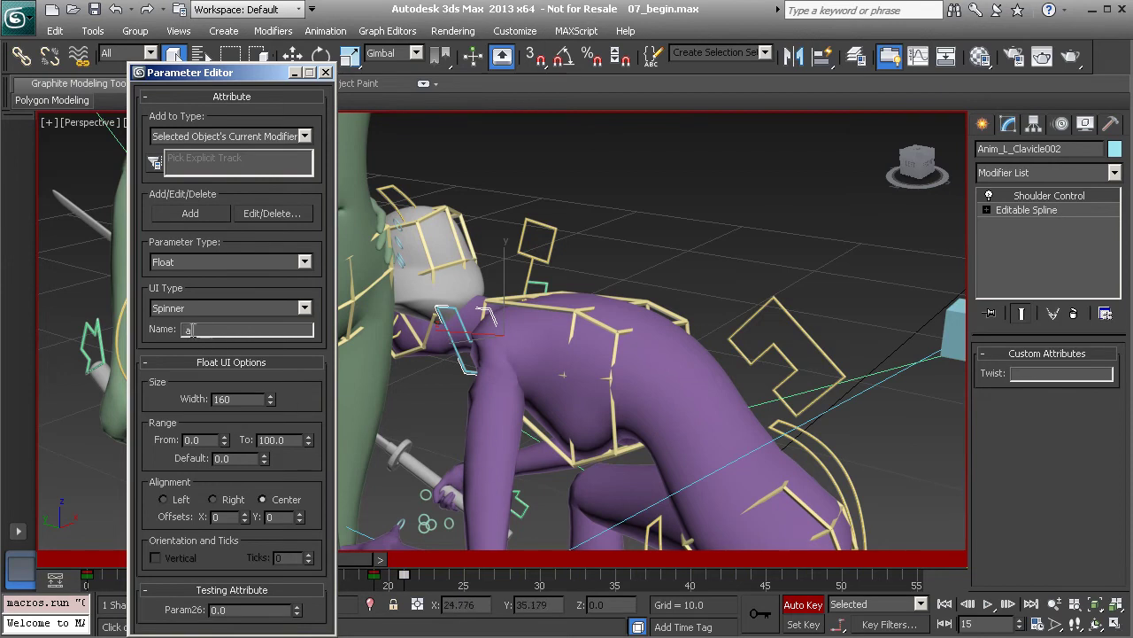
left_click(197, 440)
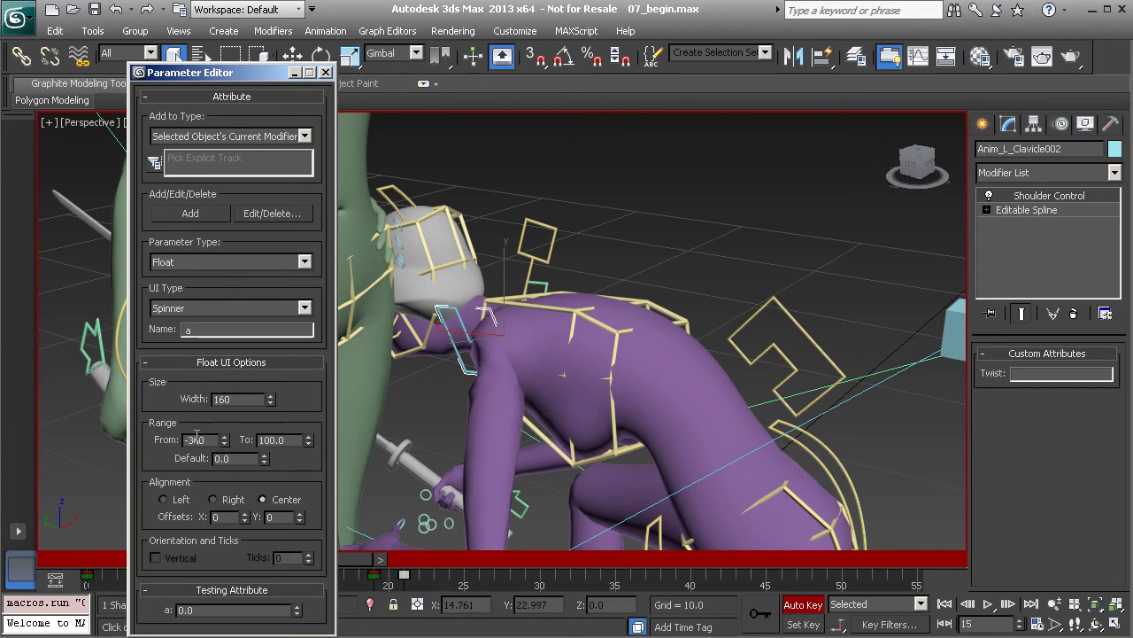
left_click(280, 440)
double_click(279, 439)
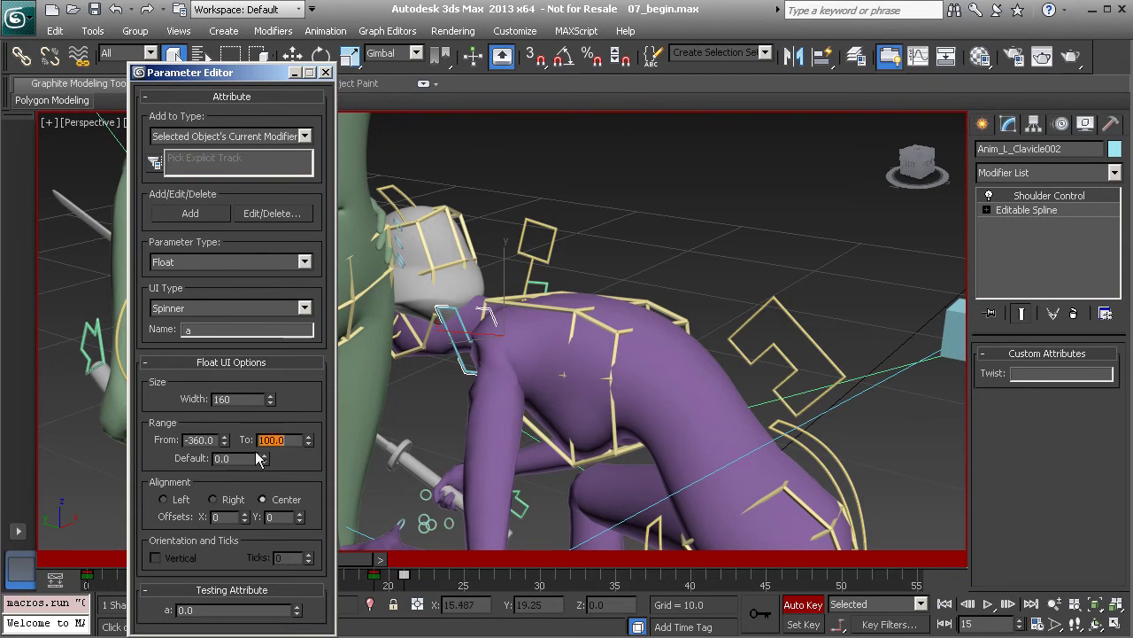
type("360")
left_click(193, 217)
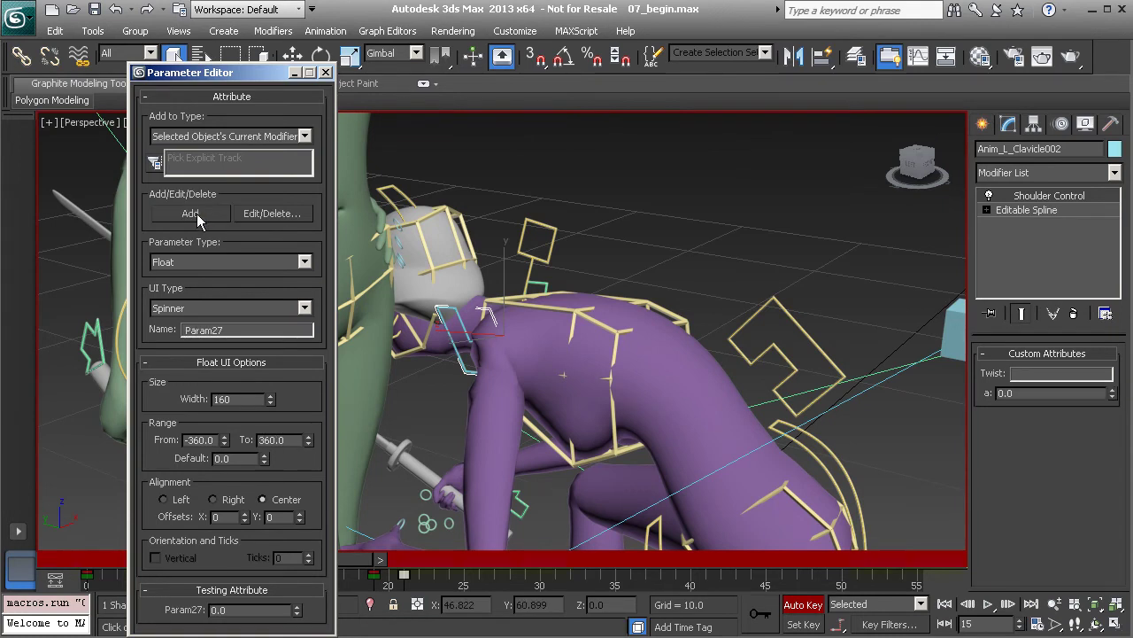
Add three more Float spinner attributes named b, c and d with the same -360 to 360 range
double_click(233, 329)
type("b")
left_click(197, 216)
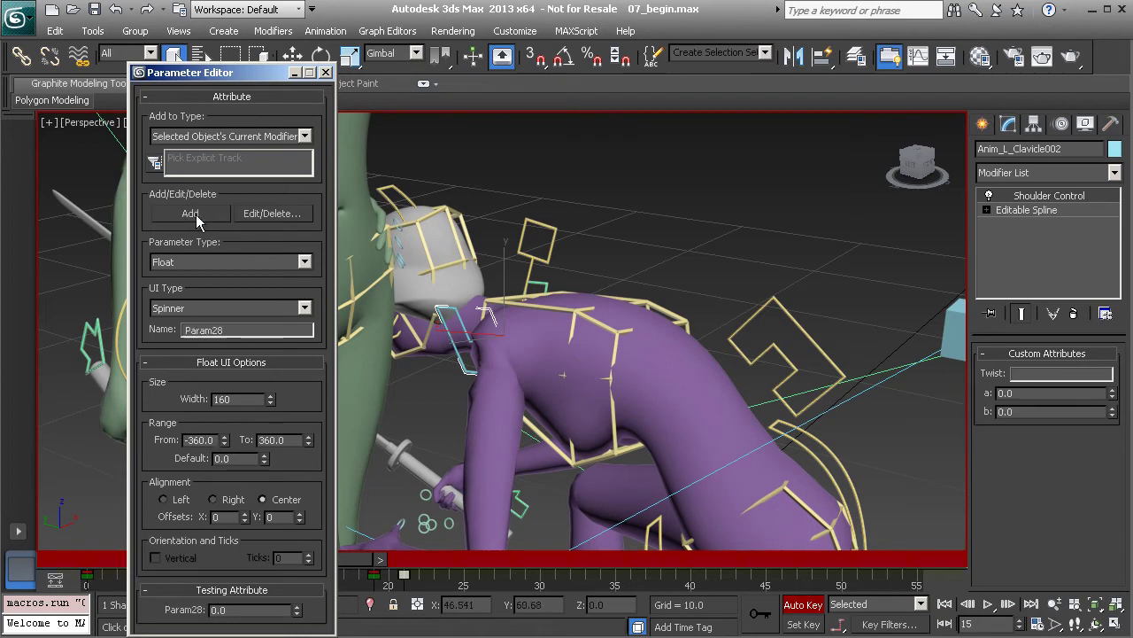
double_click(220, 330)
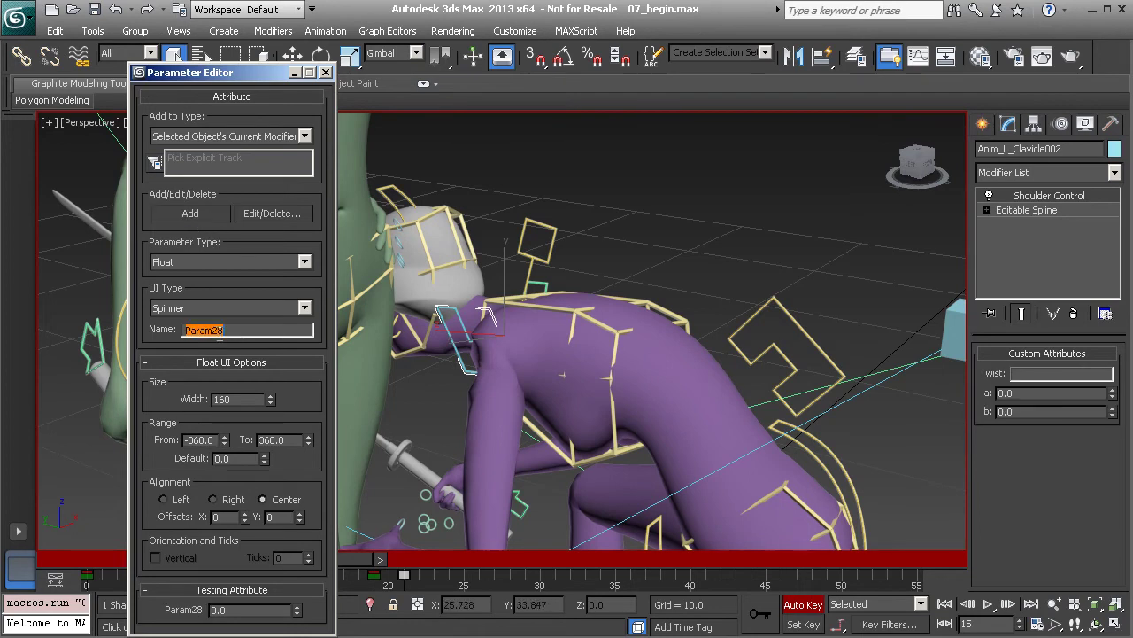
left_click(202, 215)
double_click(211, 330)
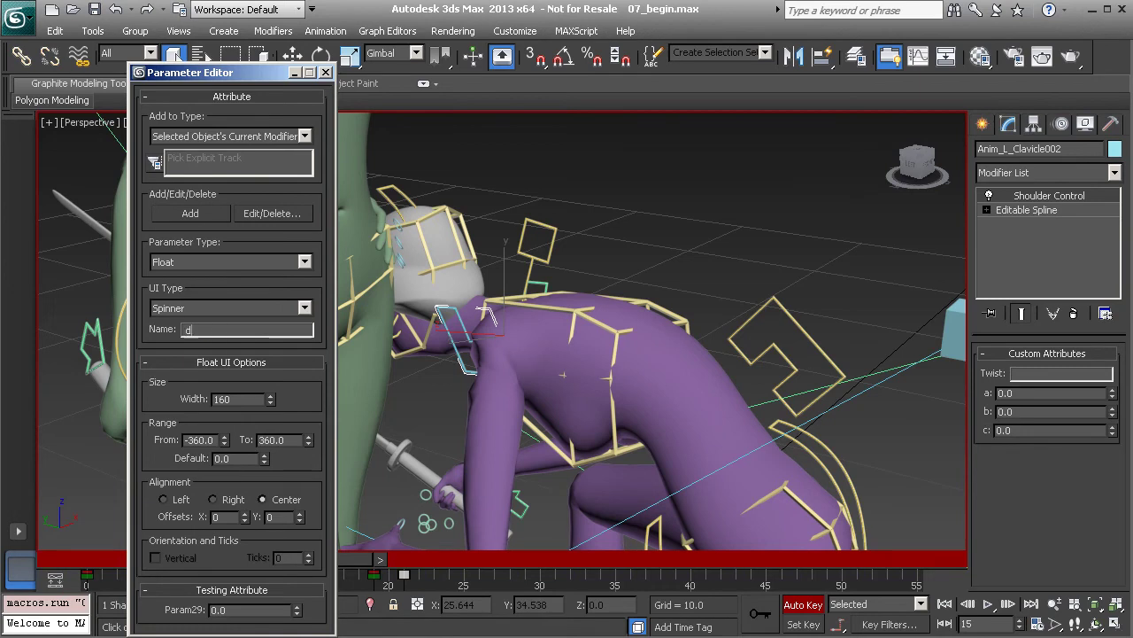
left_click(193, 214)
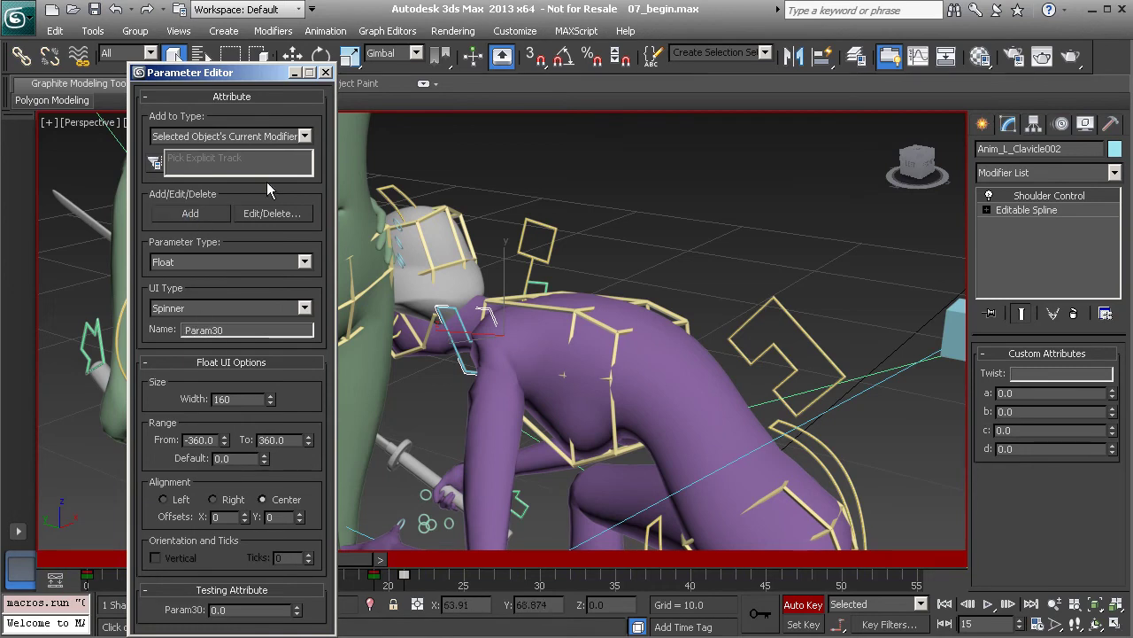
Close the Parameter Editor and open the Layer manager, clear of the character
left_click(325, 71)
middle_click_drag(485, 344, 389, 331)
right_click(1104, 69)
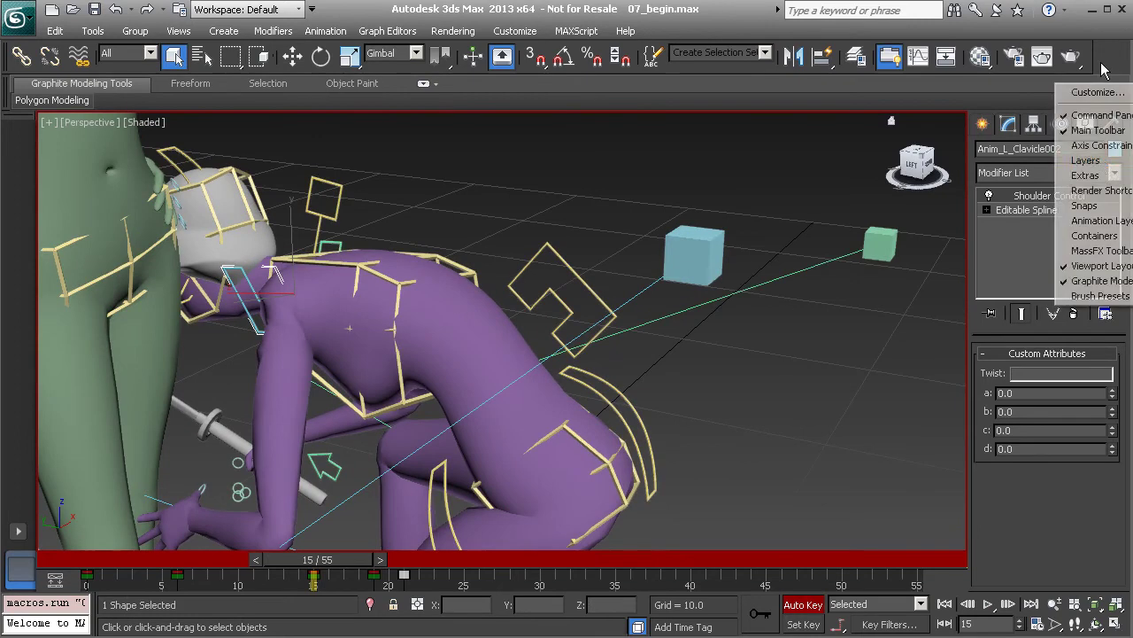
left_click(1088, 161)
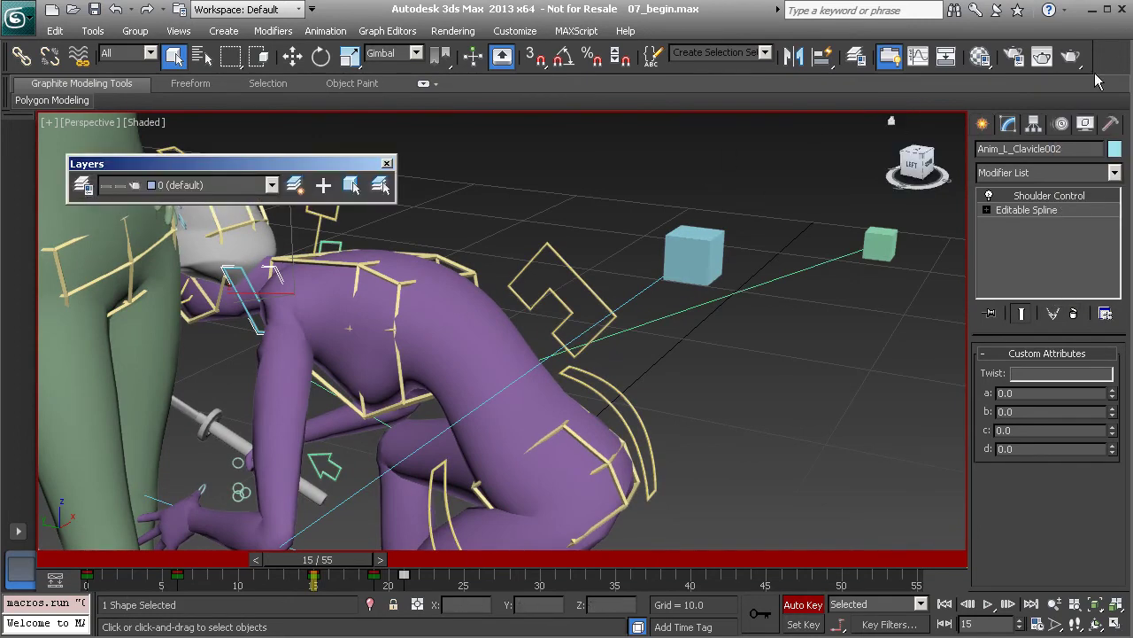
left_click(82, 185)
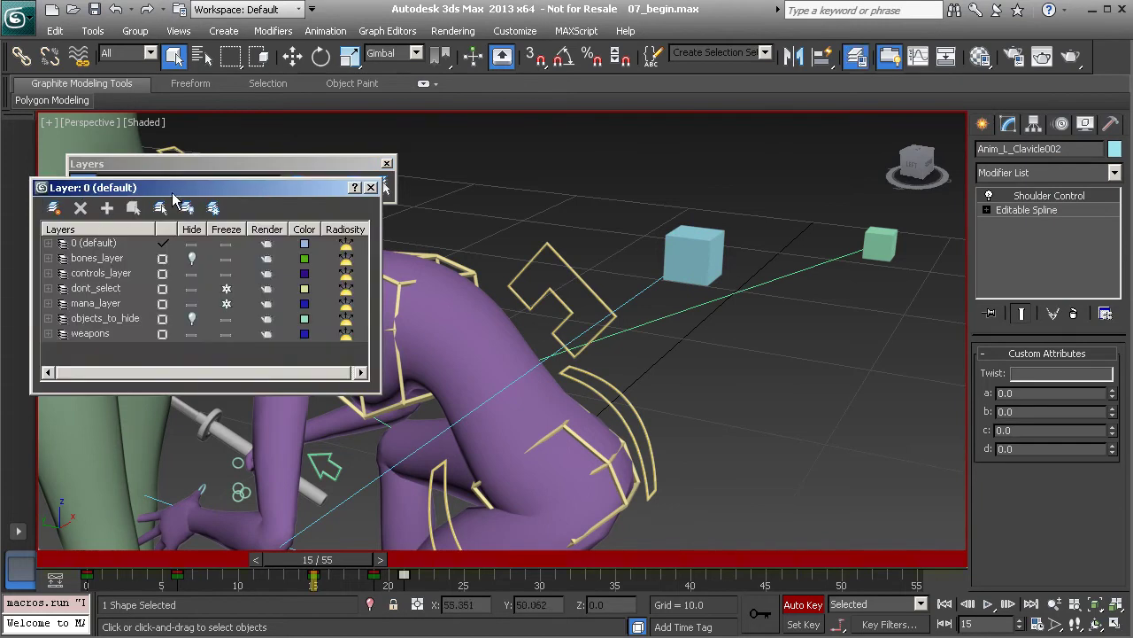
left_click(386, 162)
left_click_drag(204, 193, 213, 82)
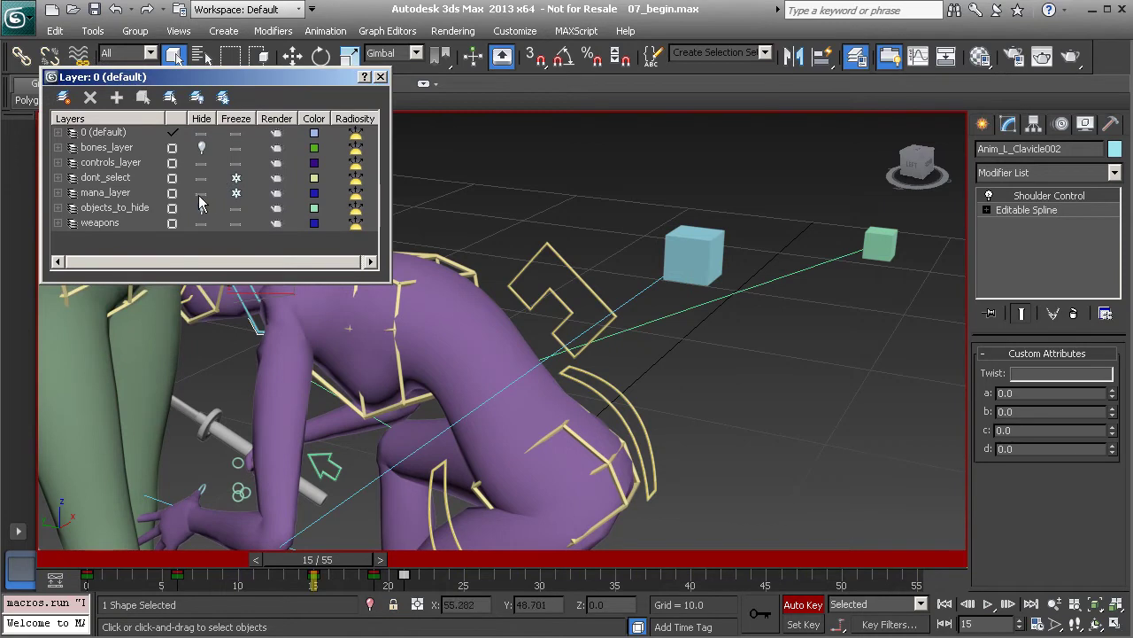
Hide mana_layer and objects_to_hide, and unhide bones_layer
left_click(201, 193)
left_click(201, 207)
left_click(201, 148)
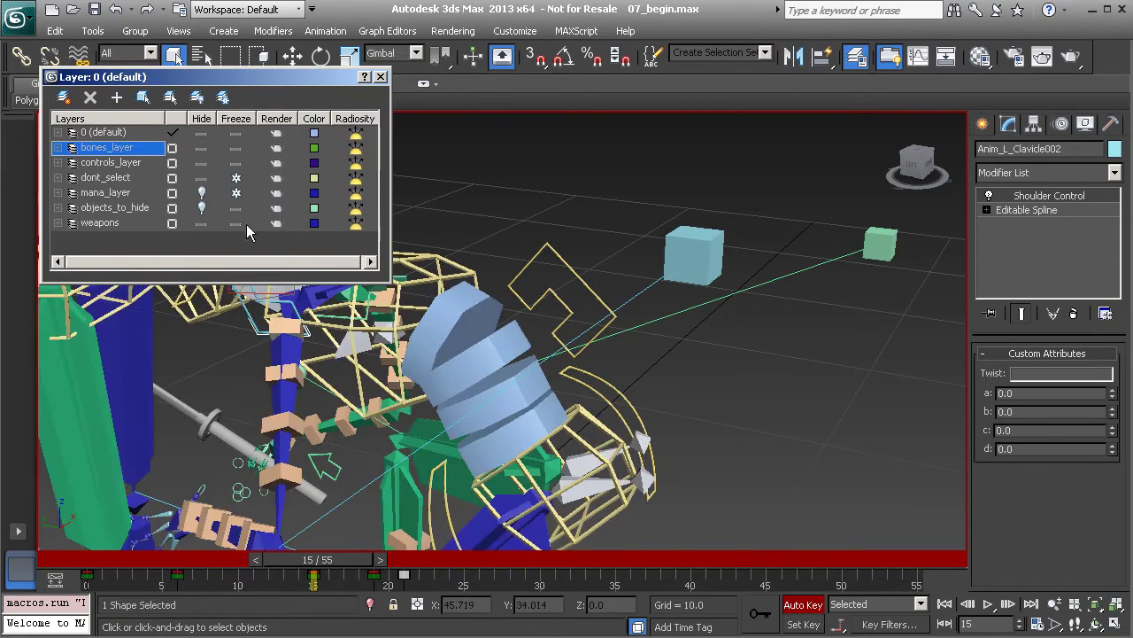
Open the expression controller of the Zero Euler XYZ X Rotation on the uppermost left arm twist bone, Bn_L_UpperArmTwist_A002
middle_click_drag(424, 420, 433, 373)
scroll(405, 431, "up", 5)
left_click(432, 343)
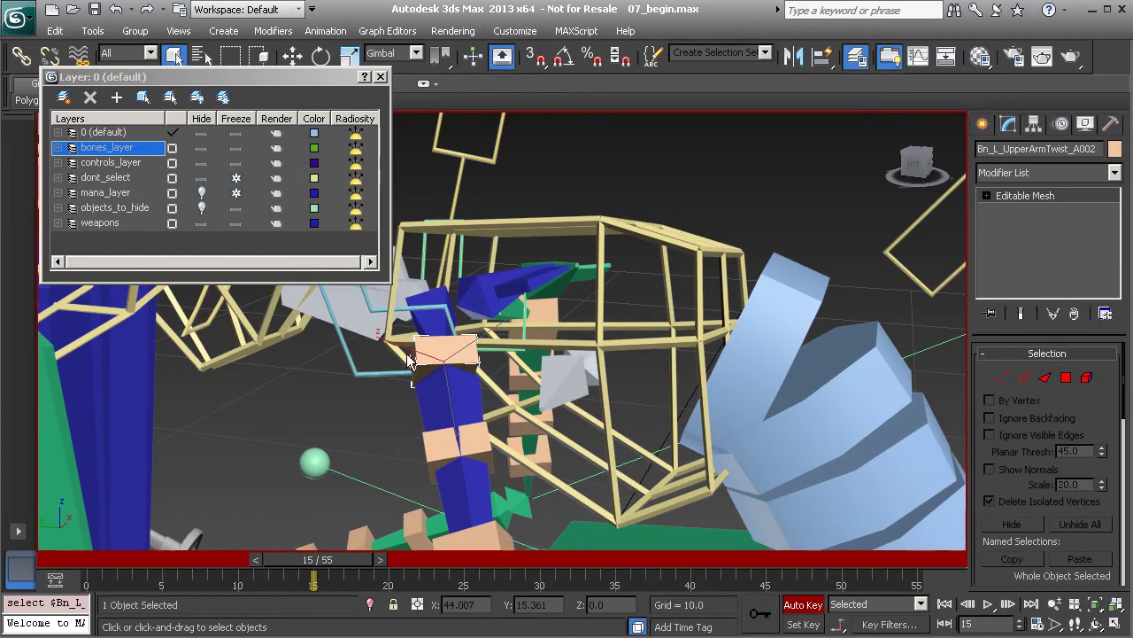
middle_click_drag(443, 356, 396, 353)
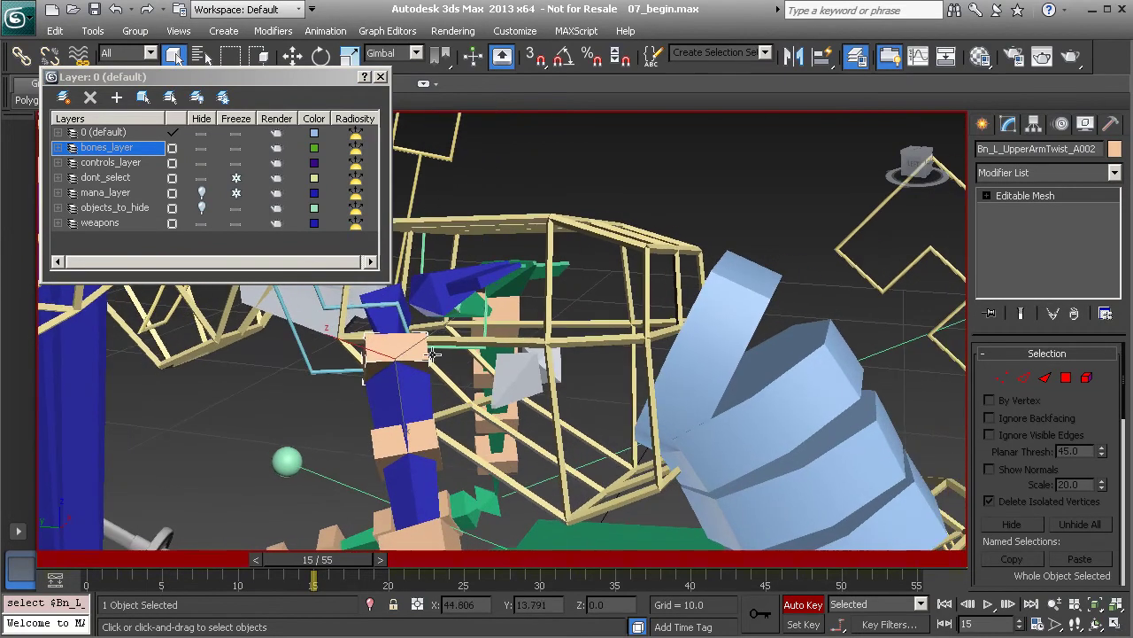
left_click(1062, 123)
left_click(1020, 247)
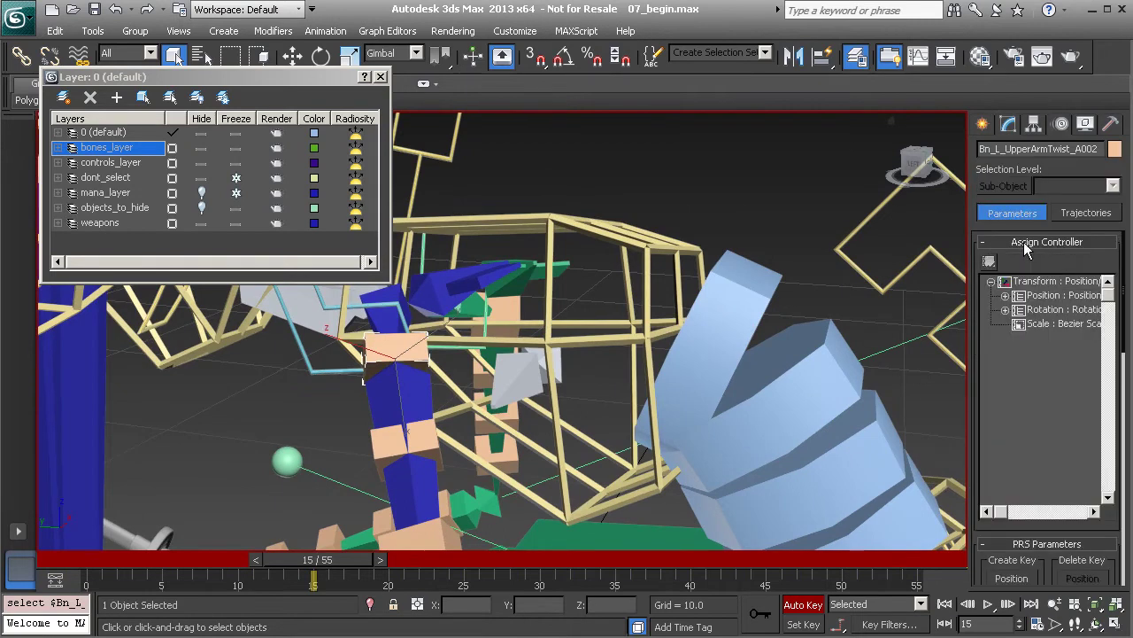
left_click(1005, 310)
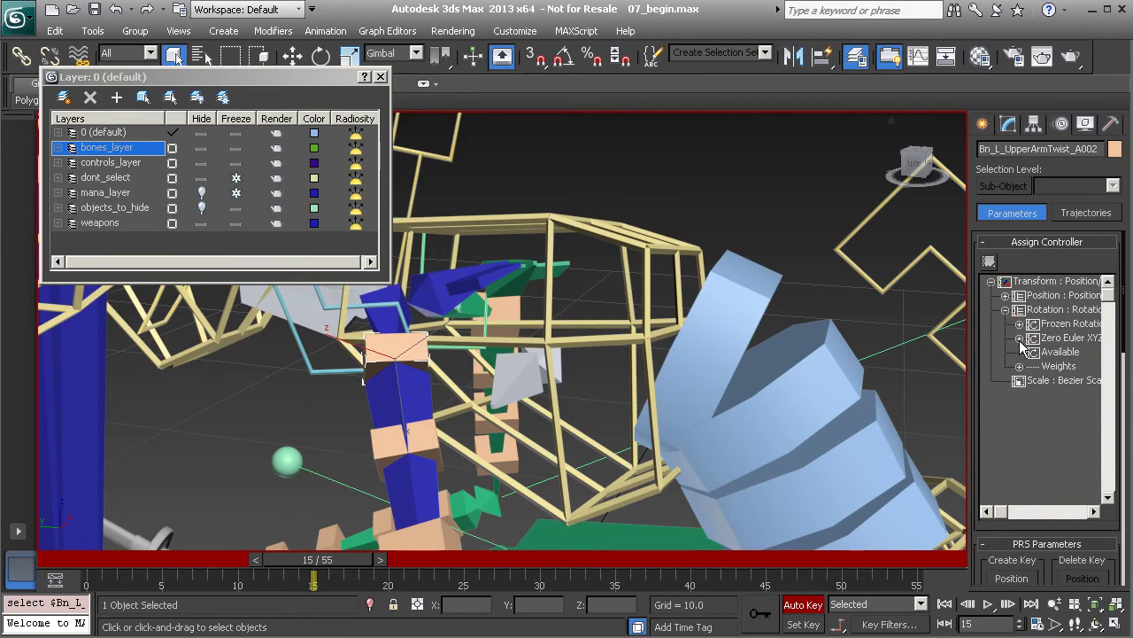
left_click(1020, 338)
left_click(1068, 353)
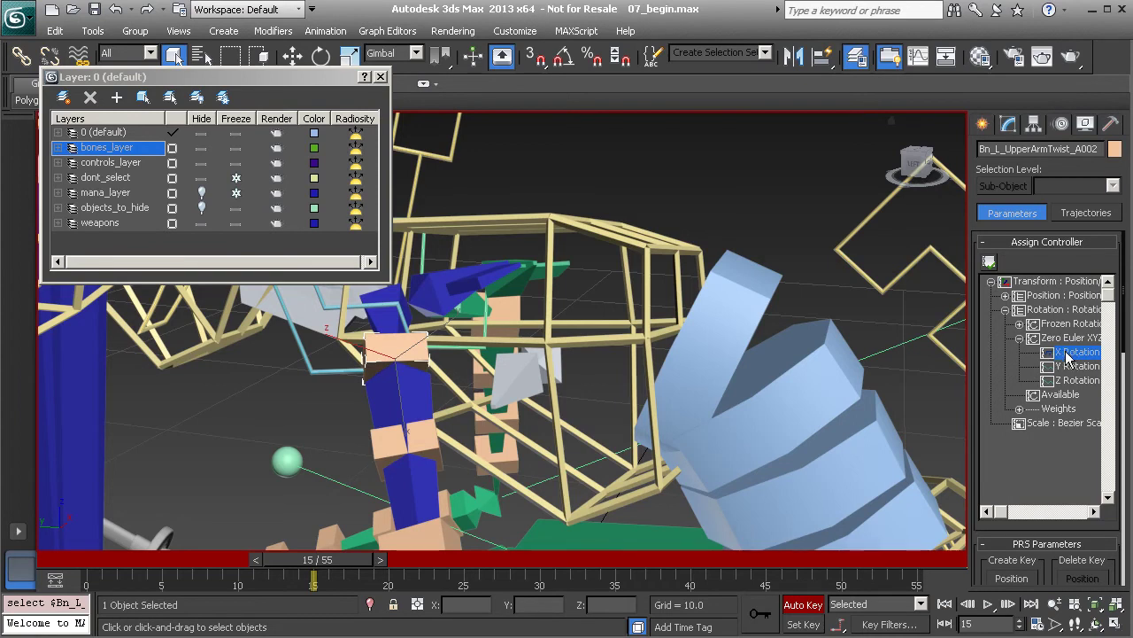
right_click(1067, 353)
left_click(1102, 413)
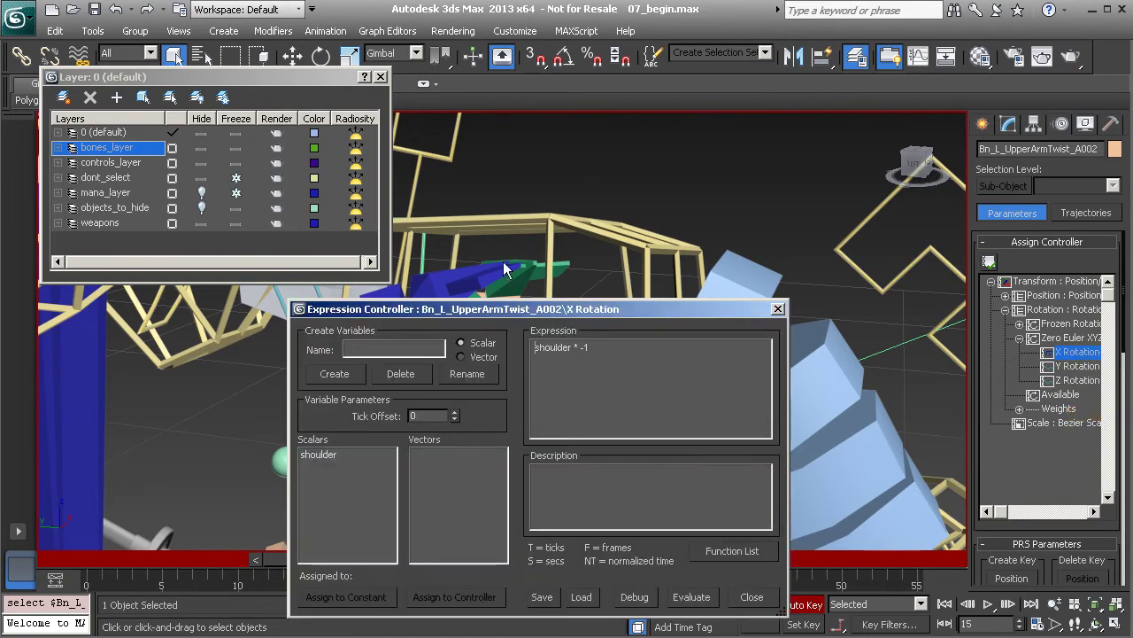
Enclose the expression shoulder * -1 in parentheses and create a scalar variable named a
left_click_drag(526, 312, 552, 220)
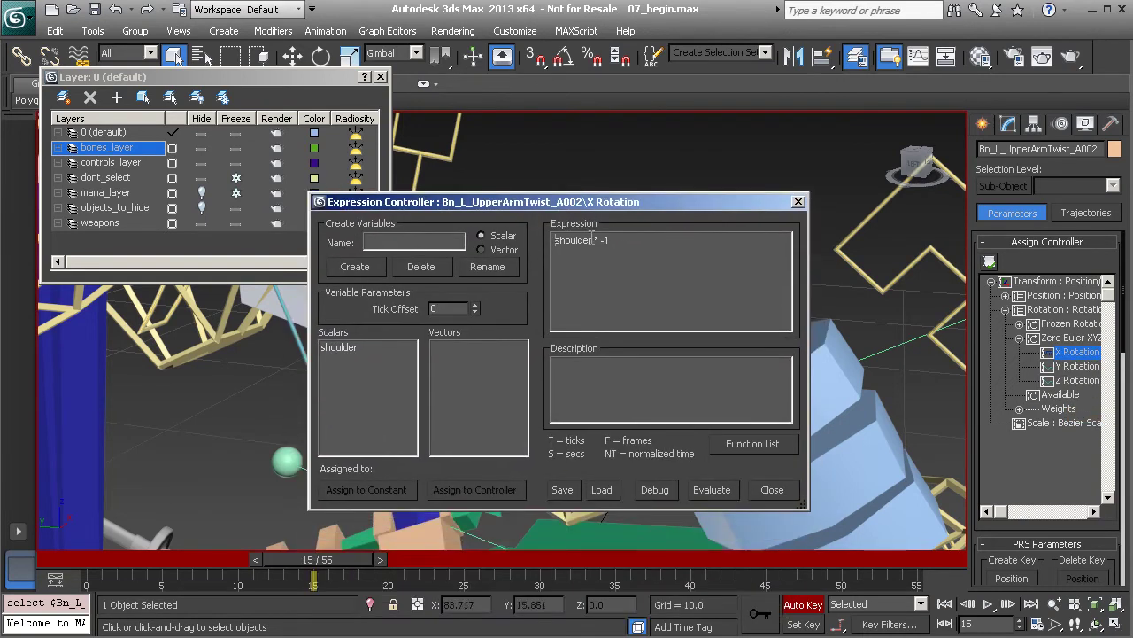
left_click_drag(650, 202, 728, 224)
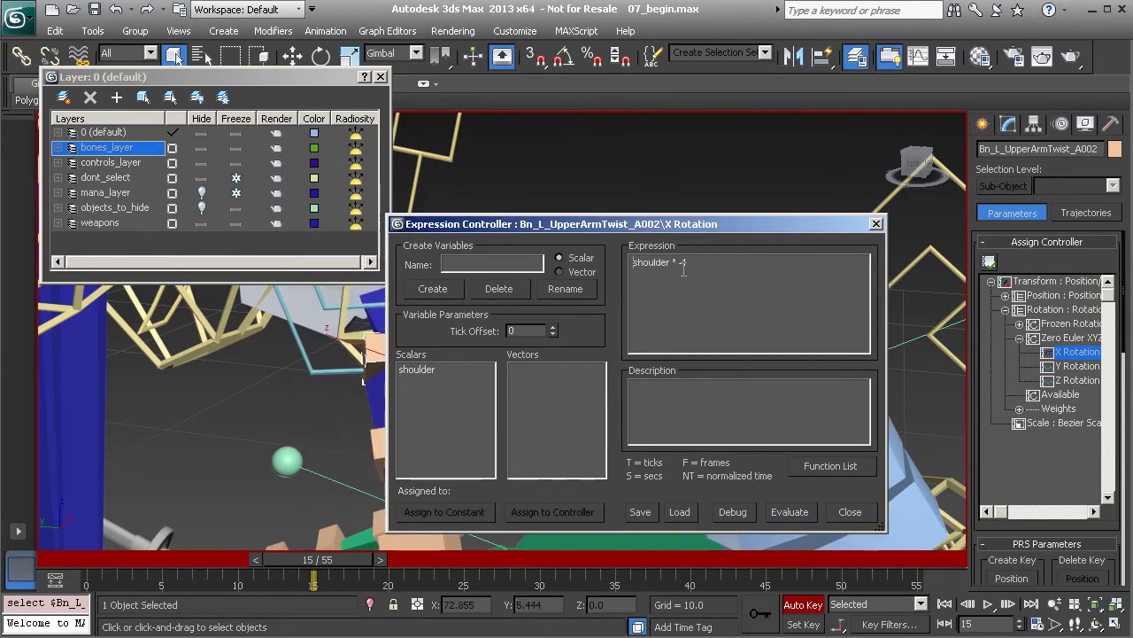
left_click_drag(695, 223, 751, 295)
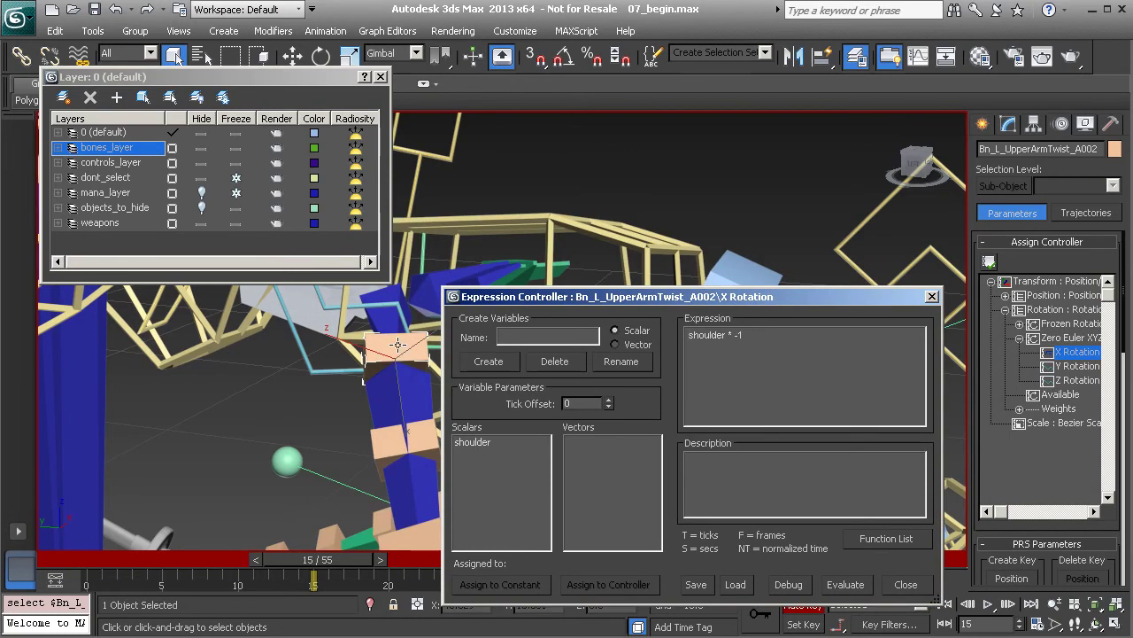
left_click(748, 331)
left_click(689, 335)
type("(")
left_click_drag(690, 335, 777, 335)
left_click(769, 335)
type("a")
left_click(492, 362)
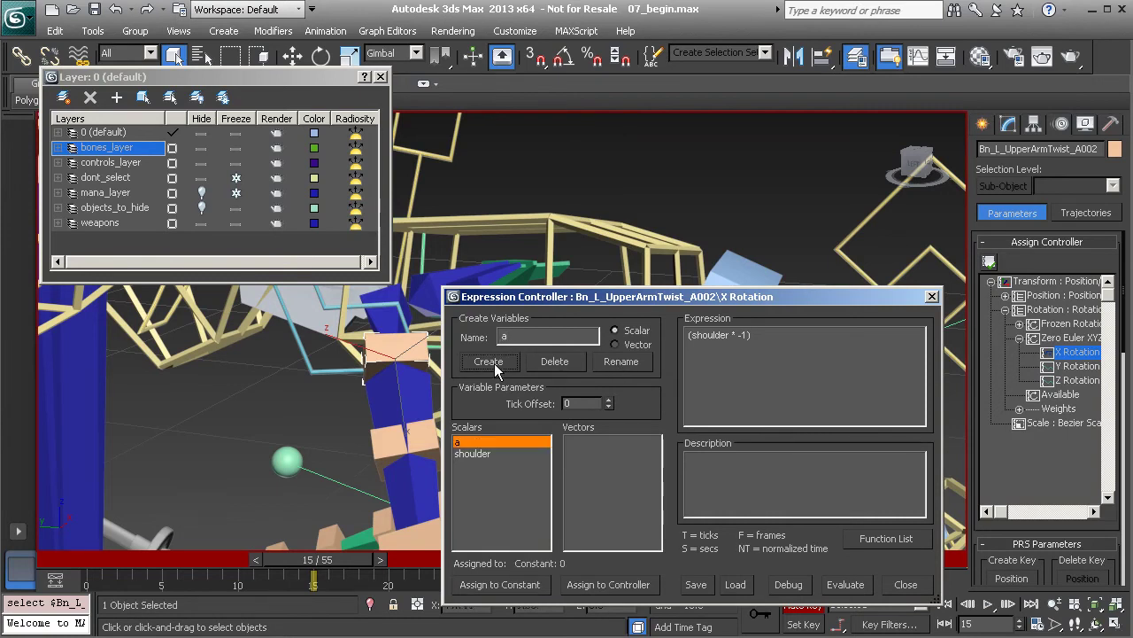
Start assigning variable a to a controller and expand the track hierarchy through GlobalMove002 and Anim_COG002 to Anim_Back002
left_click_drag(617, 307, 580, 187)
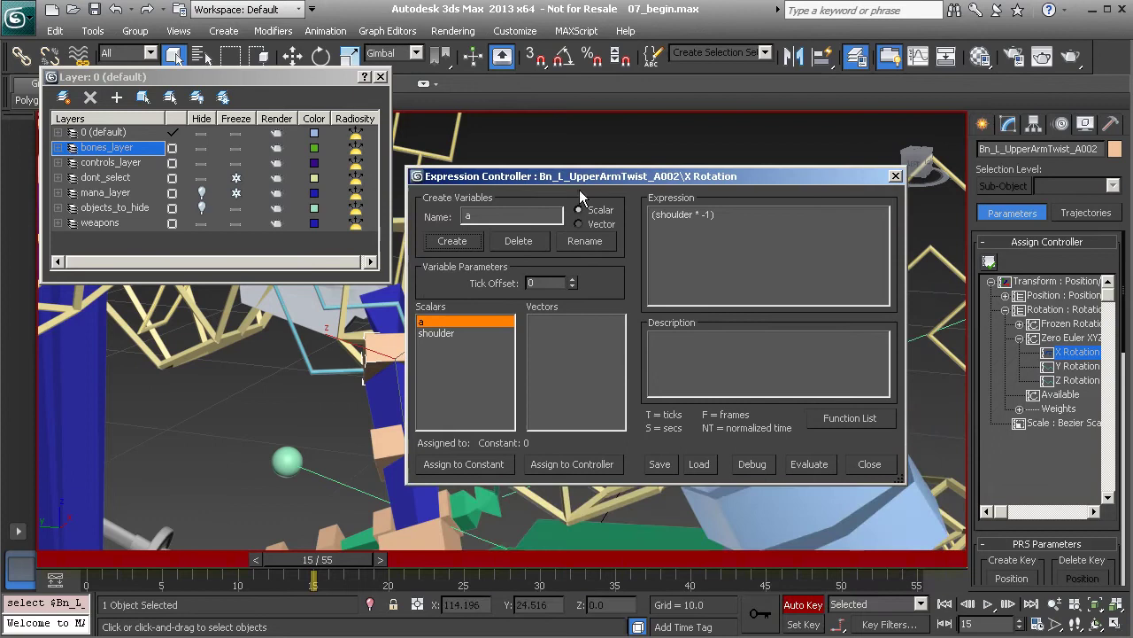
left_click(575, 463)
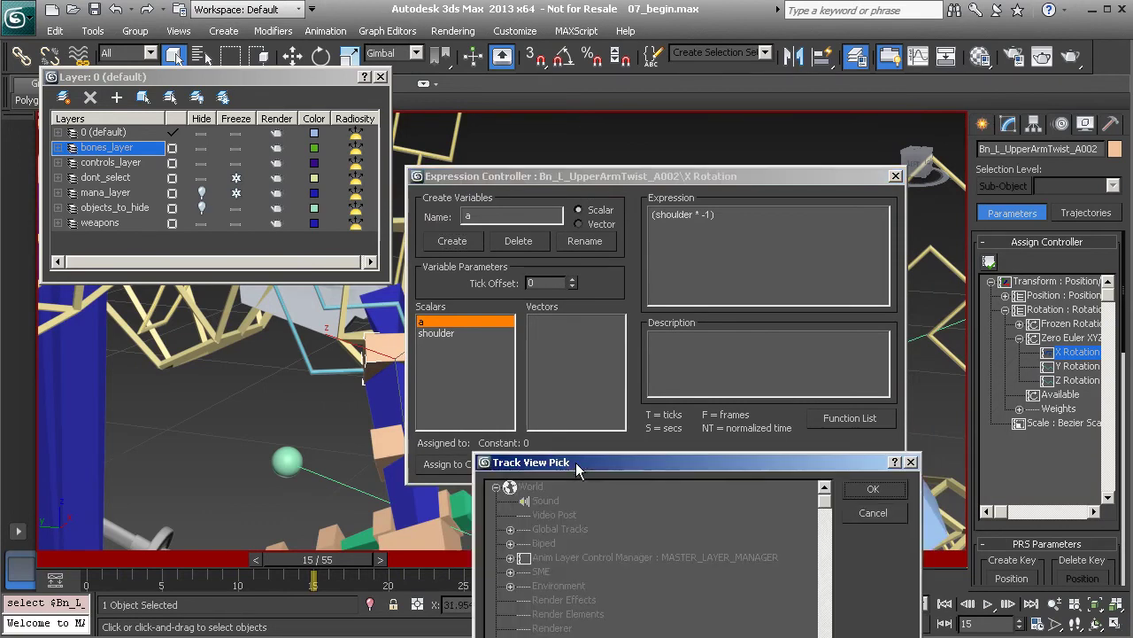
left_click_drag(610, 467, 627, 162)
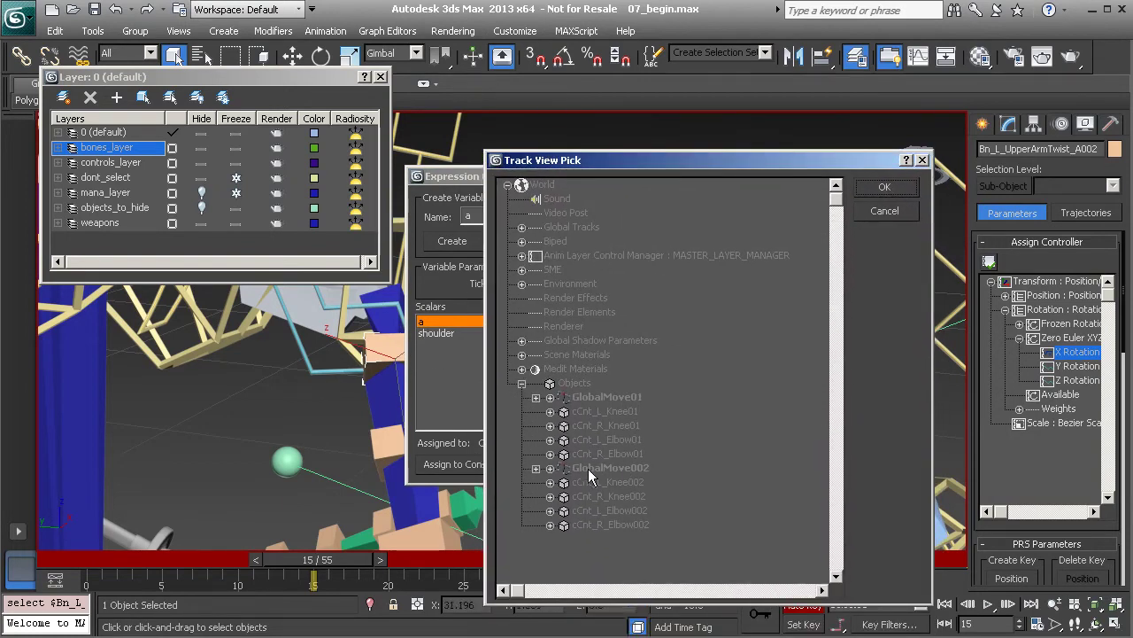
left_click(536, 467)
left_click_drag(670, 168, 705, 118)
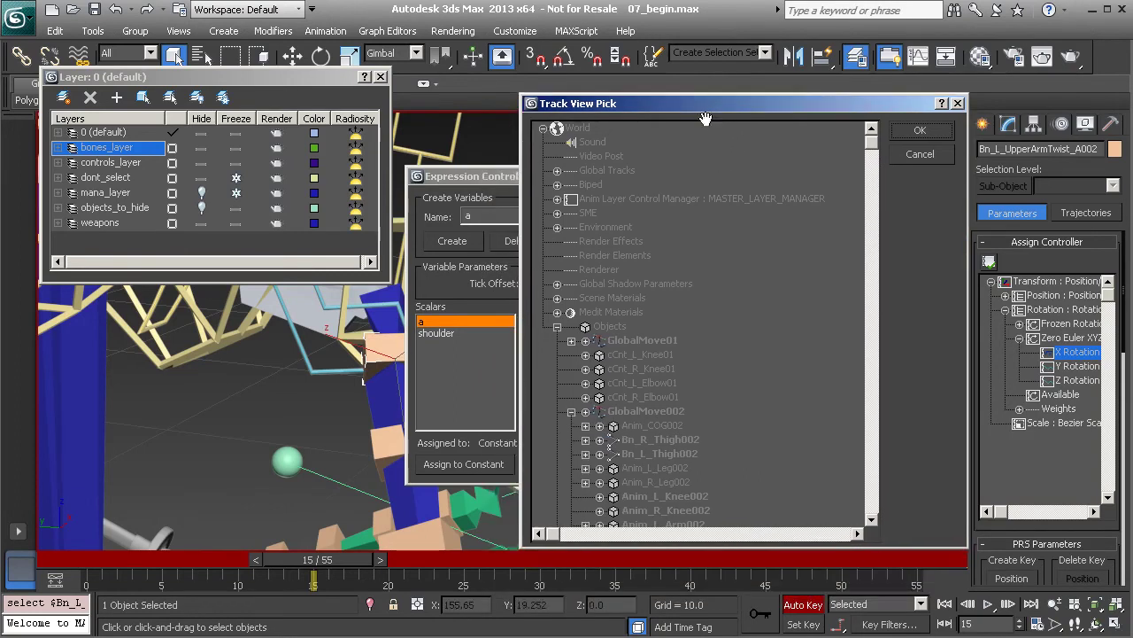
left_click(585, 426)
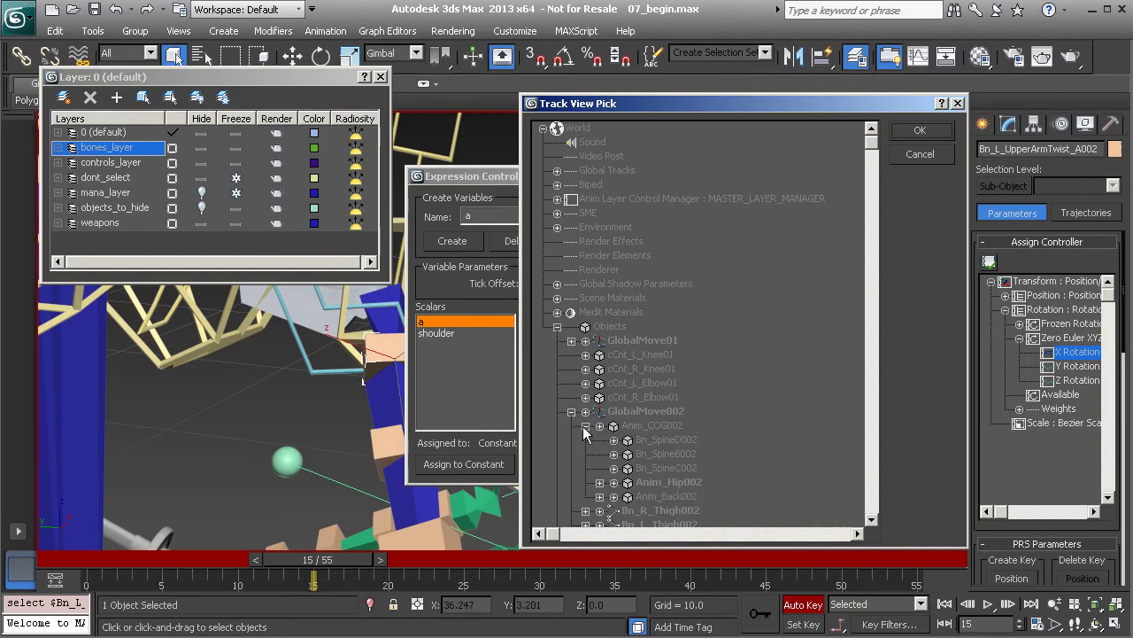
left_click(600, 497)
Select the left clavicle control in the viewport and expand Anim_Chest002 in the track hierarchy to locate it
middle_click_drag(313, 397, 266, 395, "alt")
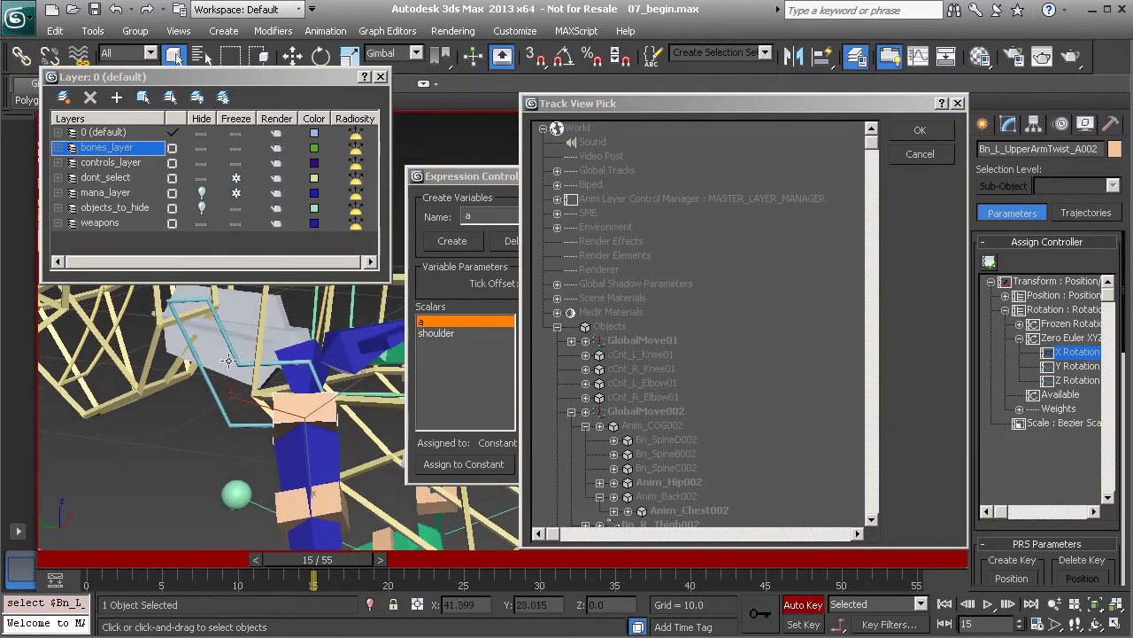
mouse_move(283, 413)
middle_mouse_down("alt")
mouse_move(282, 398)
mouse_move(279, 421)
middle_mouse_up("alt")
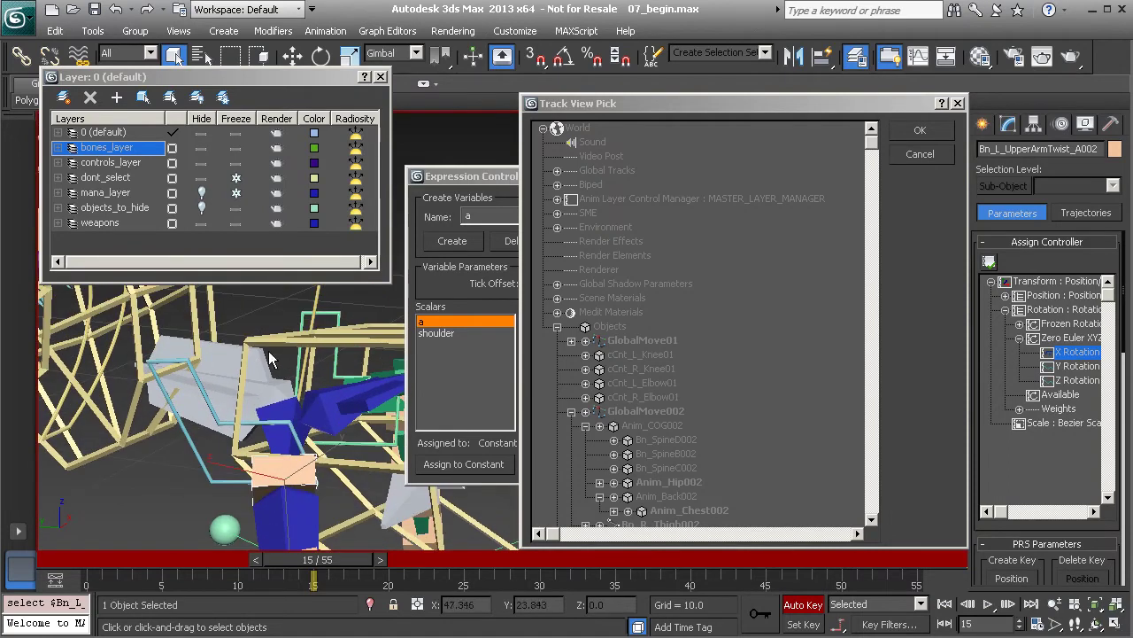
middle_click_drag(301, 361, 288, 314, "alt")
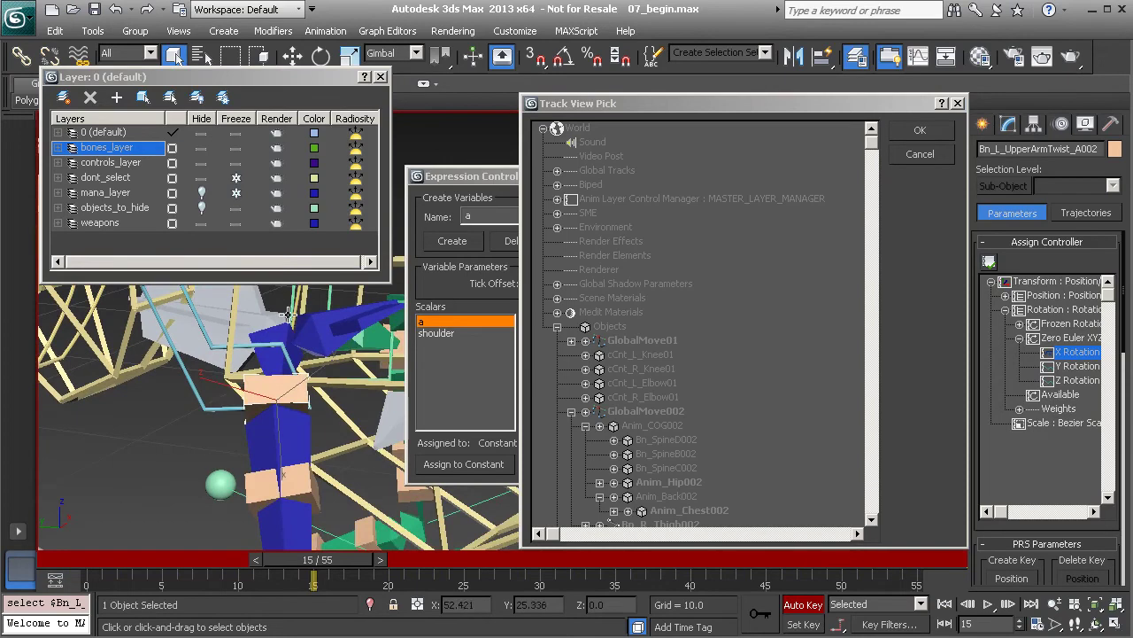
scroll(692, 416, "down", 3)
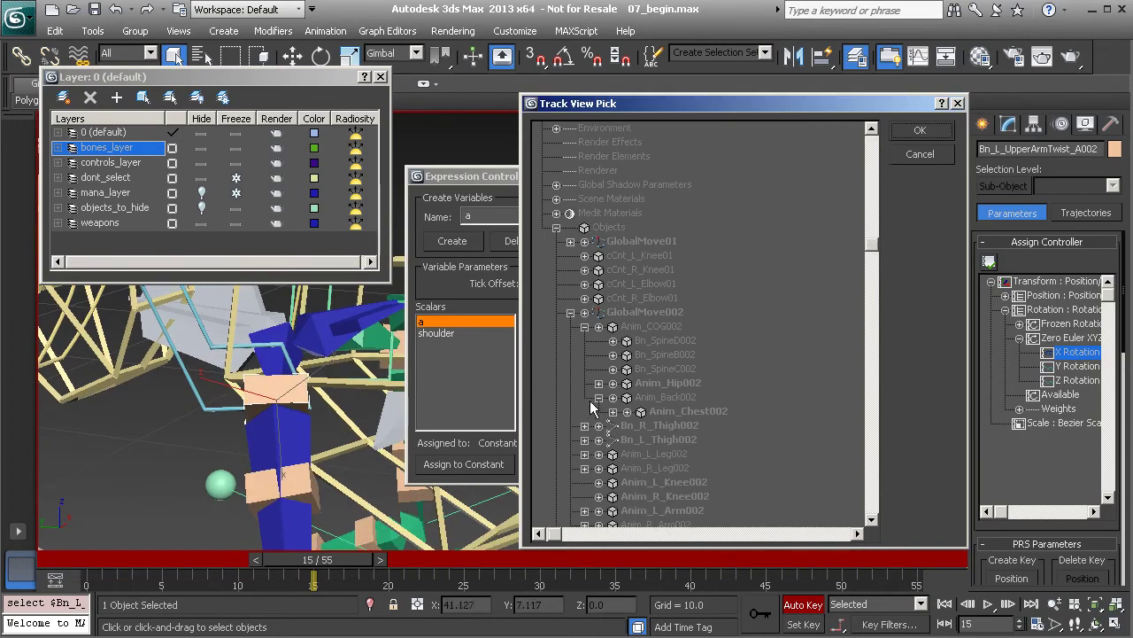
left_click(209, 407)
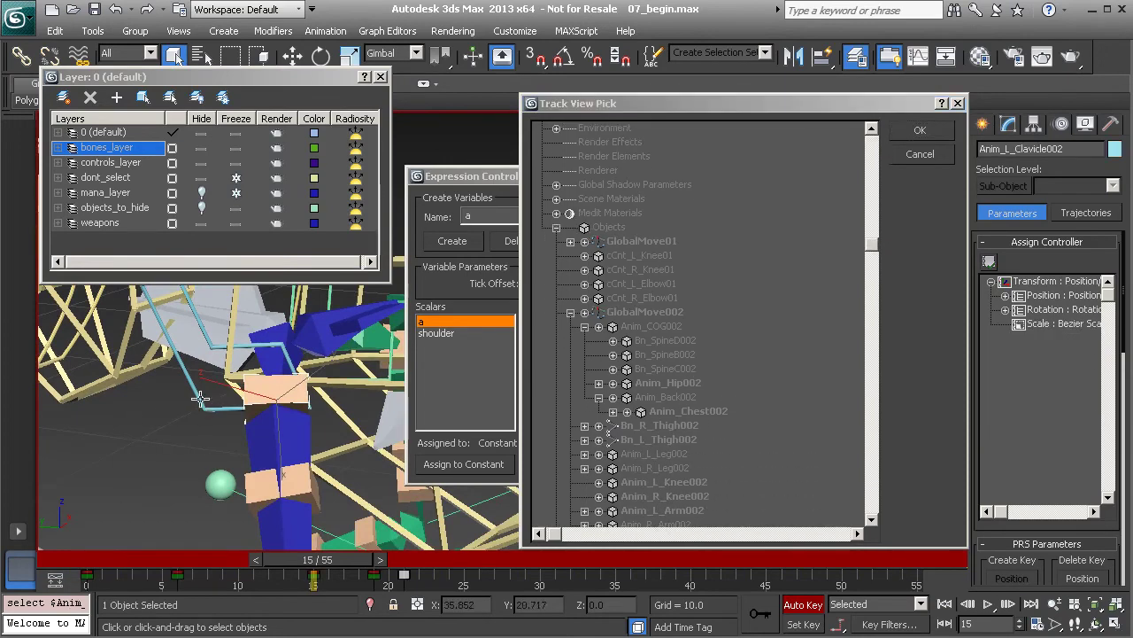
middle_click_drag(202, 406, 207, 425)
scroll(655, 386, "down", 2)
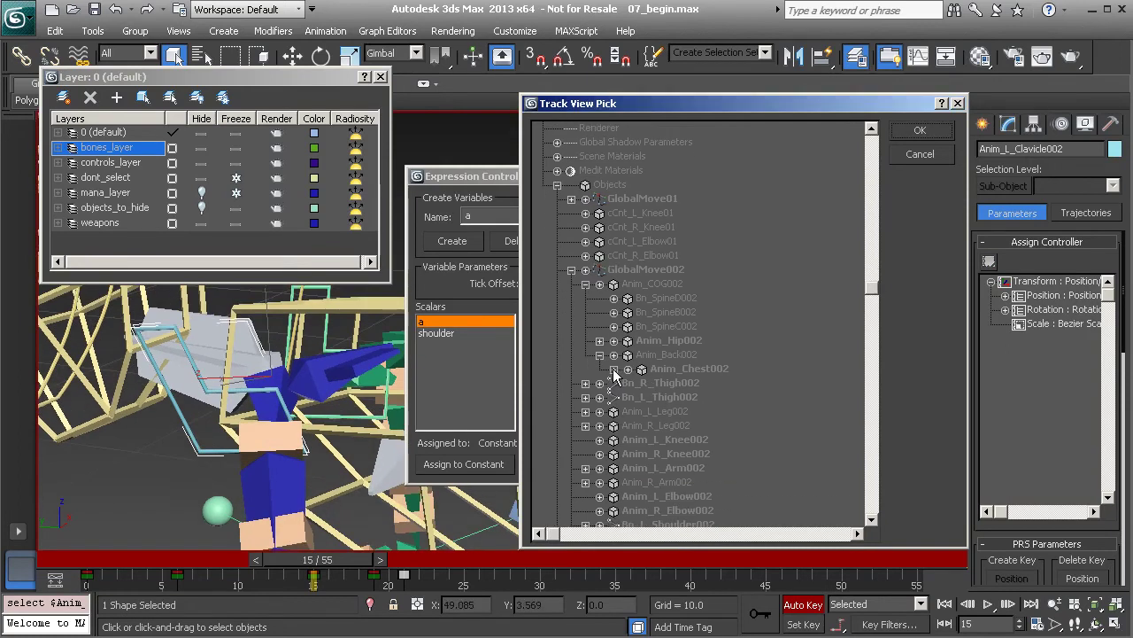
left_click(615, 369)
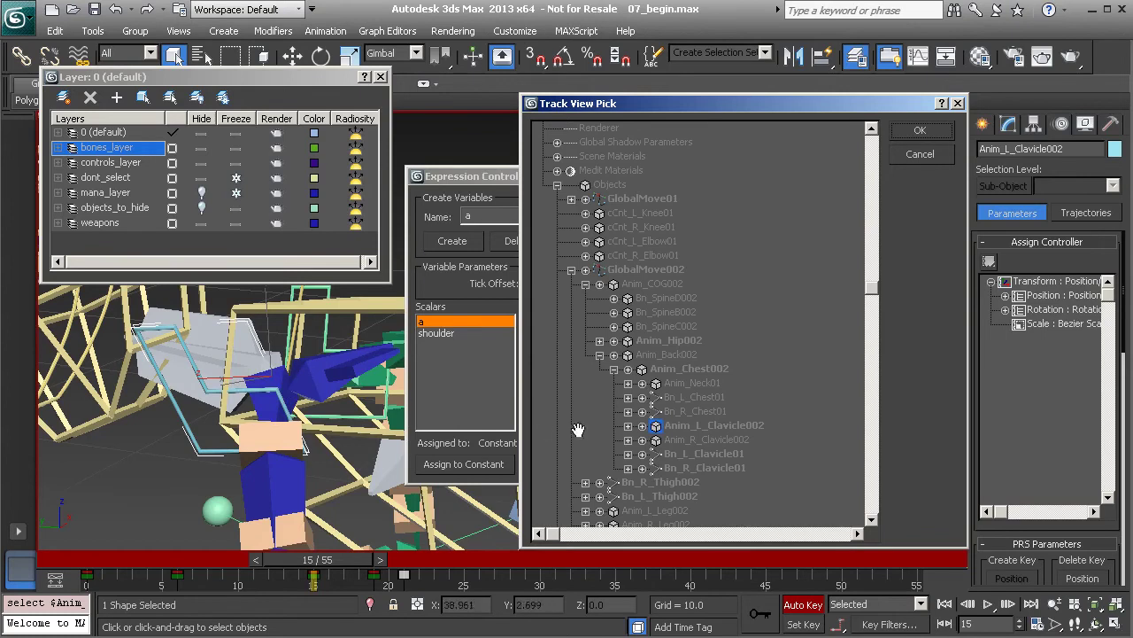
Assign variable a to the custom attribute a of the Shoulder Control modifier on Anim_L_Clavicle002
left_click(642, 426)
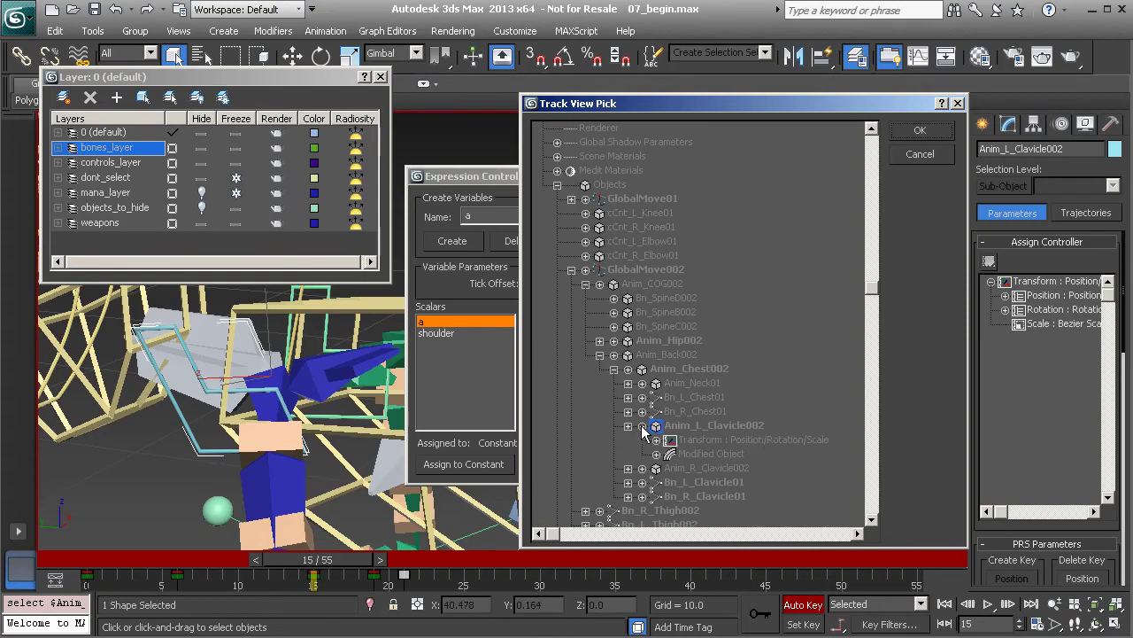
left_click(656, 453)
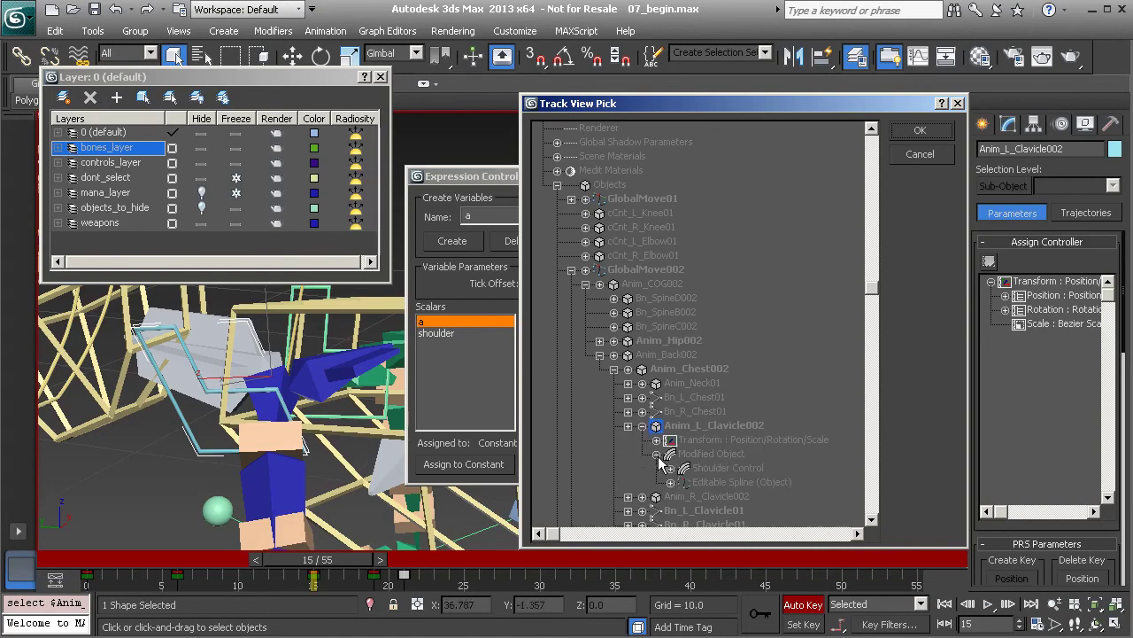
middle_click_drag(694, 472, 652, 414)
left_click(626, 412)
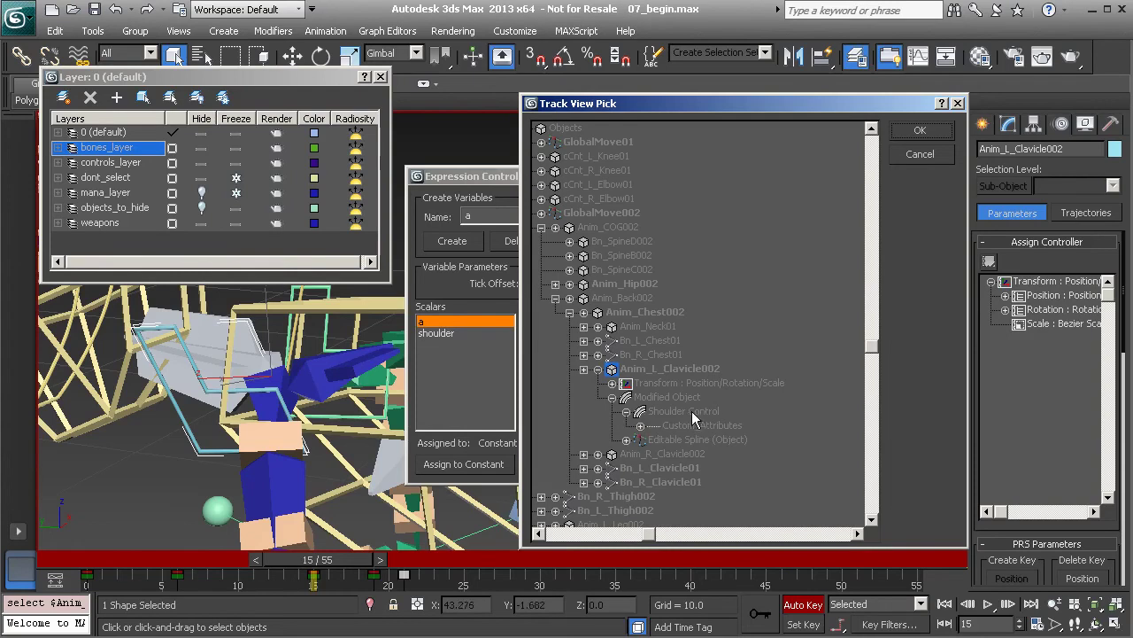
left_click(640, 425)
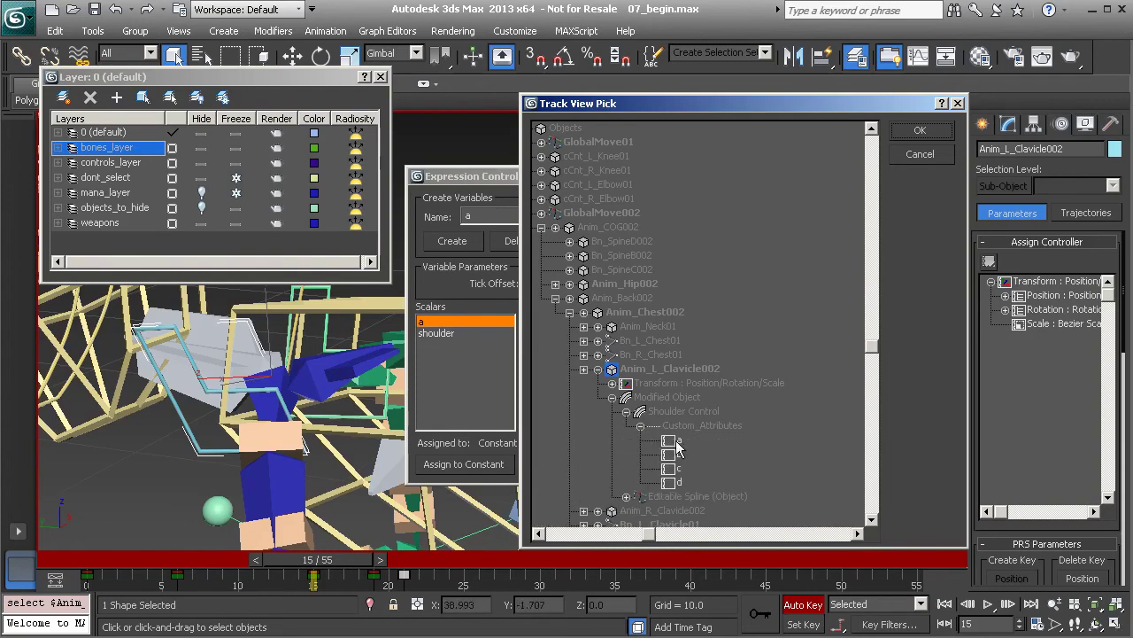
left_click(920, 131)
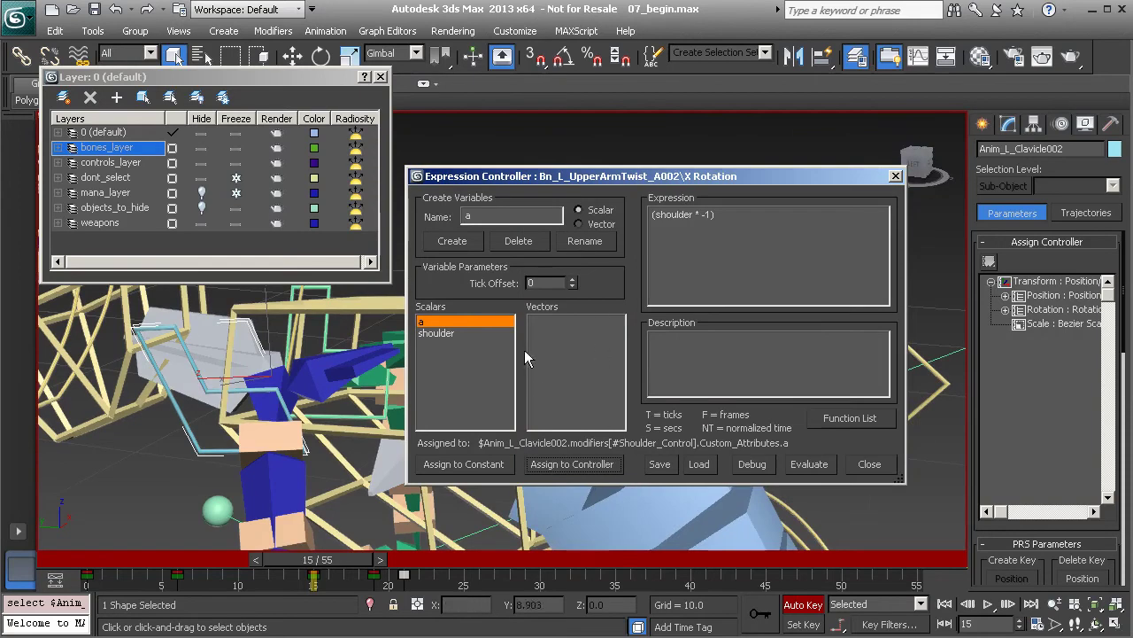
Complete the X Rotation expression as (shoulder * -1) + a, evaluate it and close the expression controller
left_click(732, 214)
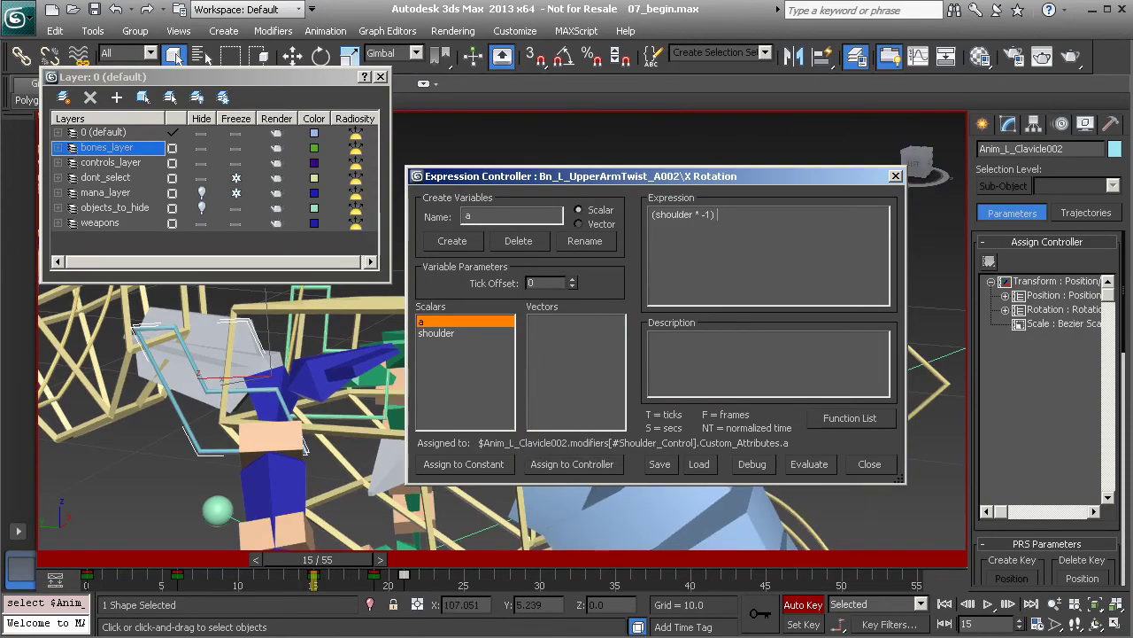
type("+ a")
left_click(811, 466)
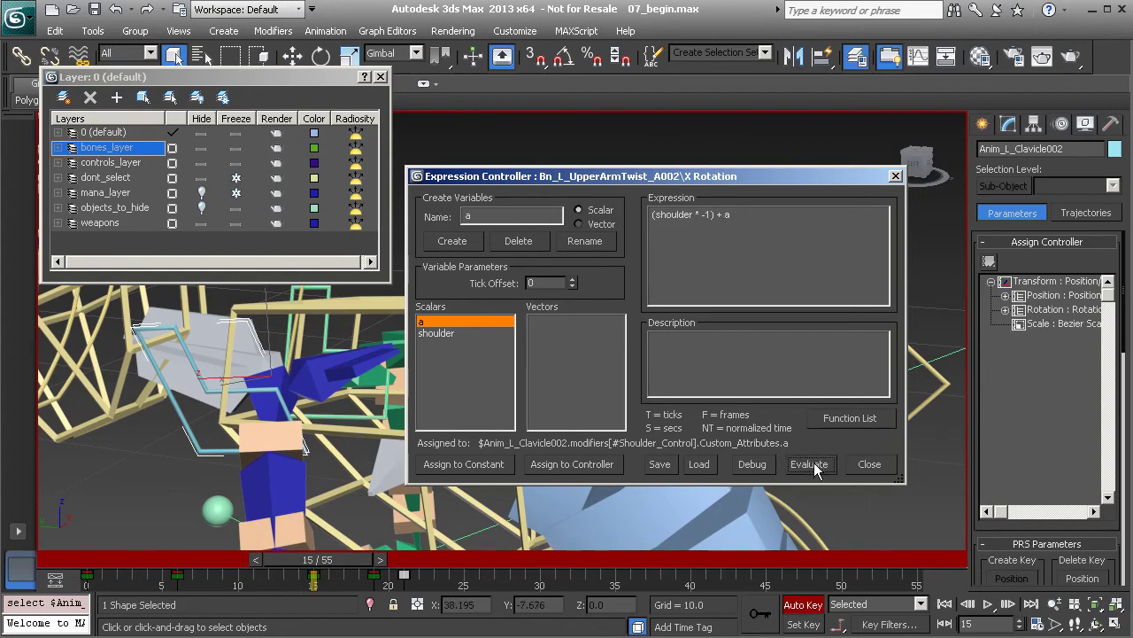
left_click(896, 176)
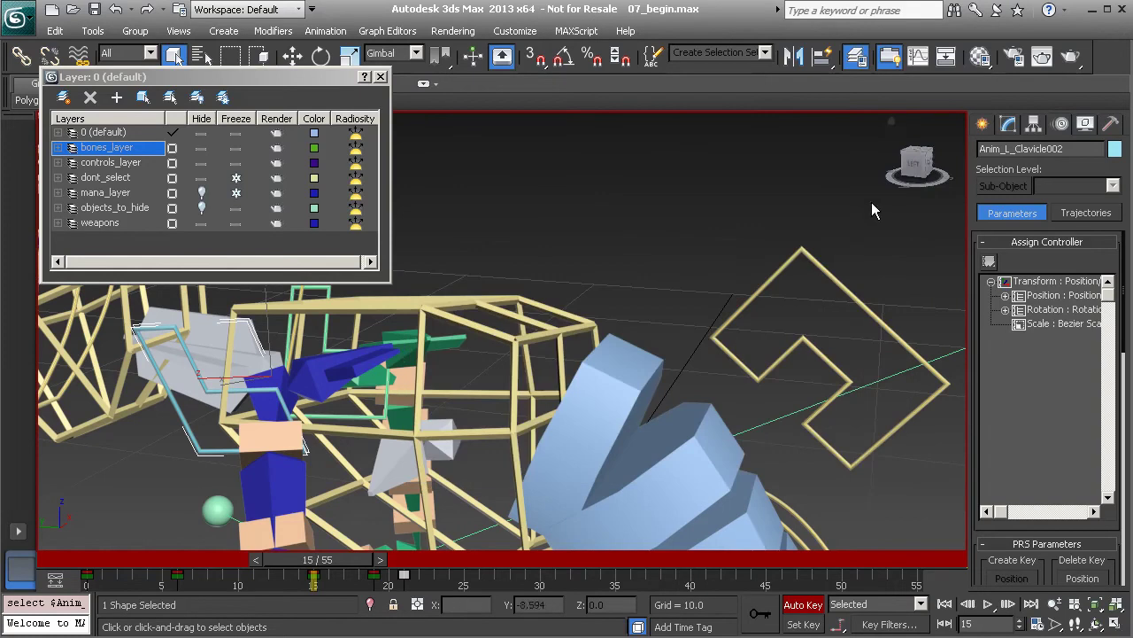
Test the custom Twist attribute a on the left clavicle control and undo the trial change
left_click(1007, 124)
middle_click_drag(380, 452, 478, 442)
left_click(1113, 397)
left_click_drag(1114, 400, 1088, 345)
right_click(1089, 346)
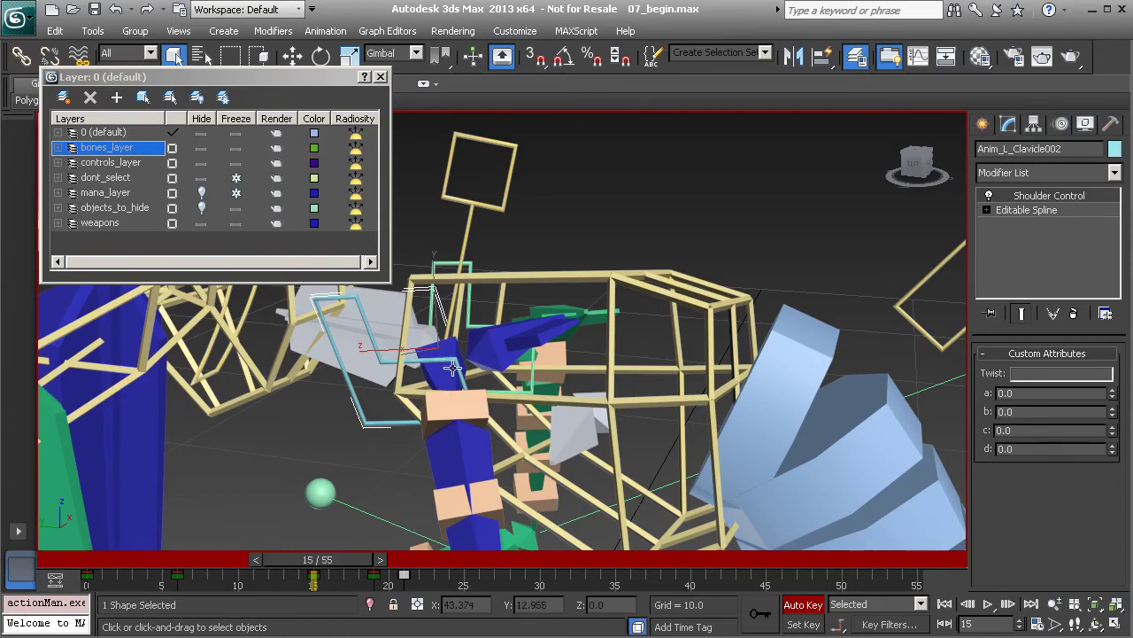
left_click_drag(1112, 393, 1108, 358)
key("ctrl+z")
Select the bone Bn_L_UpperArmTwist_B002 and open the expression of its Zero Euler XYZ X Rotation
middle_click_drag(452, 436, 450, 378, "alt")
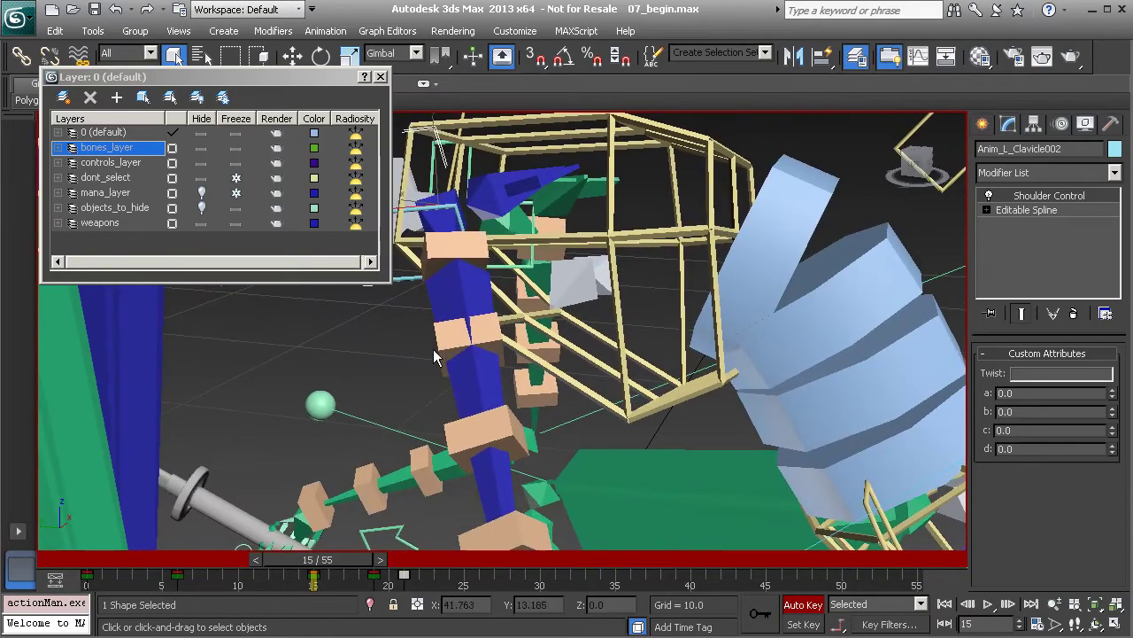
left_click(443, 341)
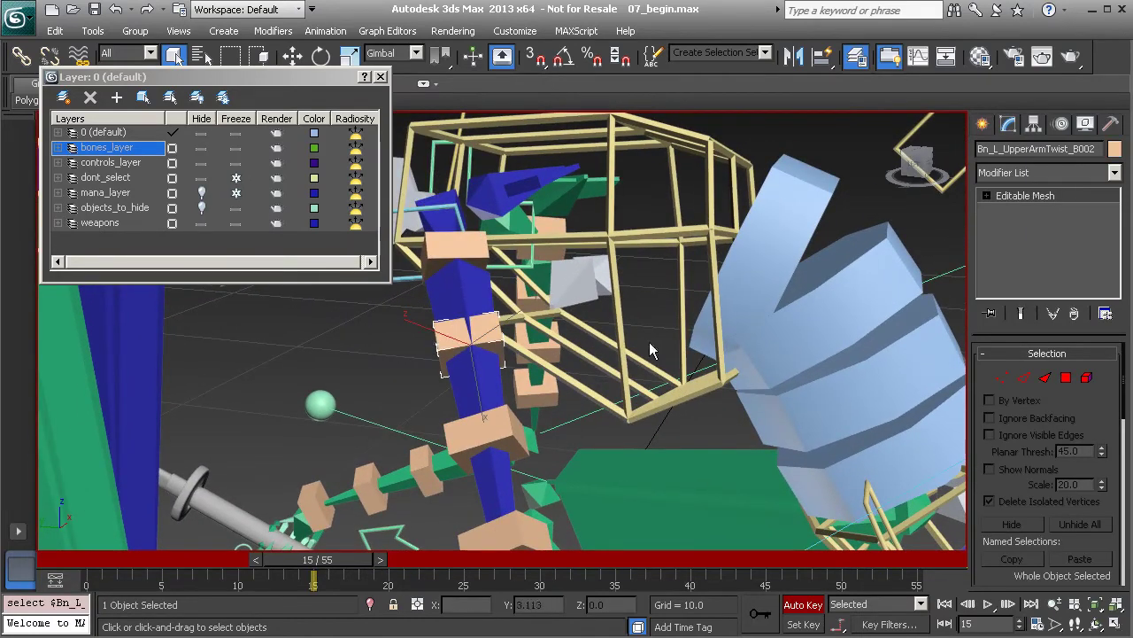
left_click(1061, 127)
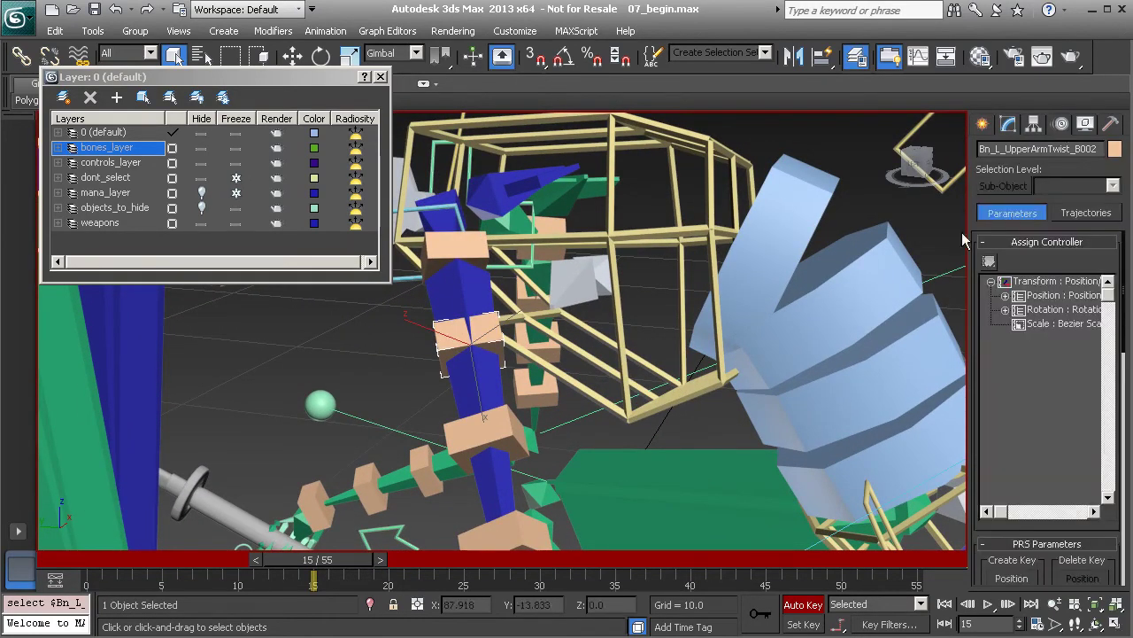
left_click(1005, 310)
left_click(1019, 338)
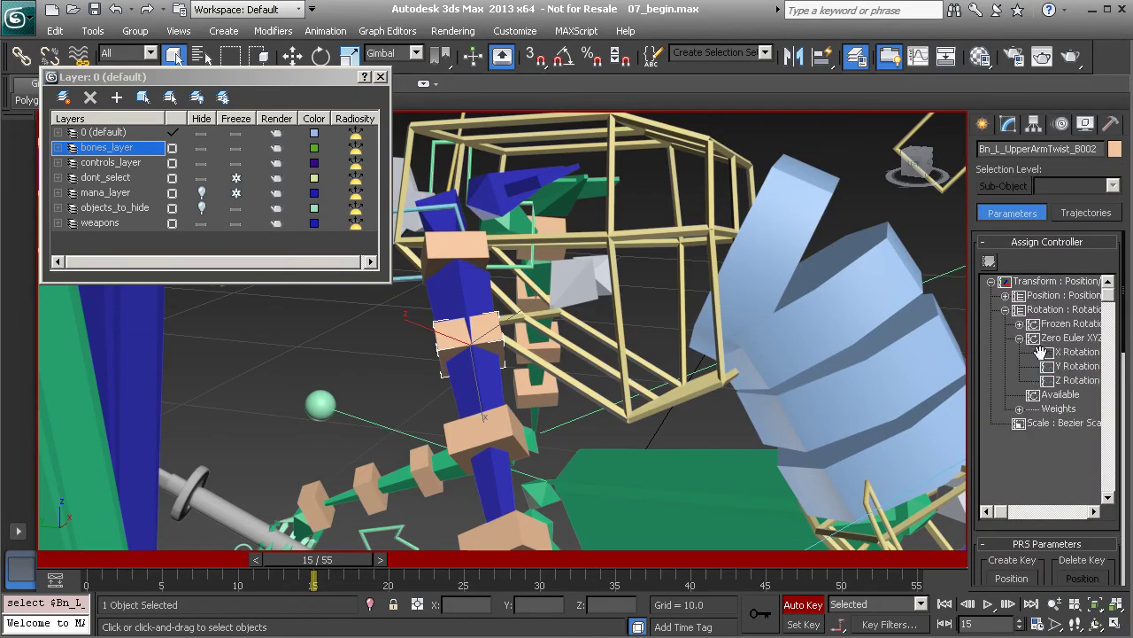
left_click(1077, 353)
right_click(1078, 352)
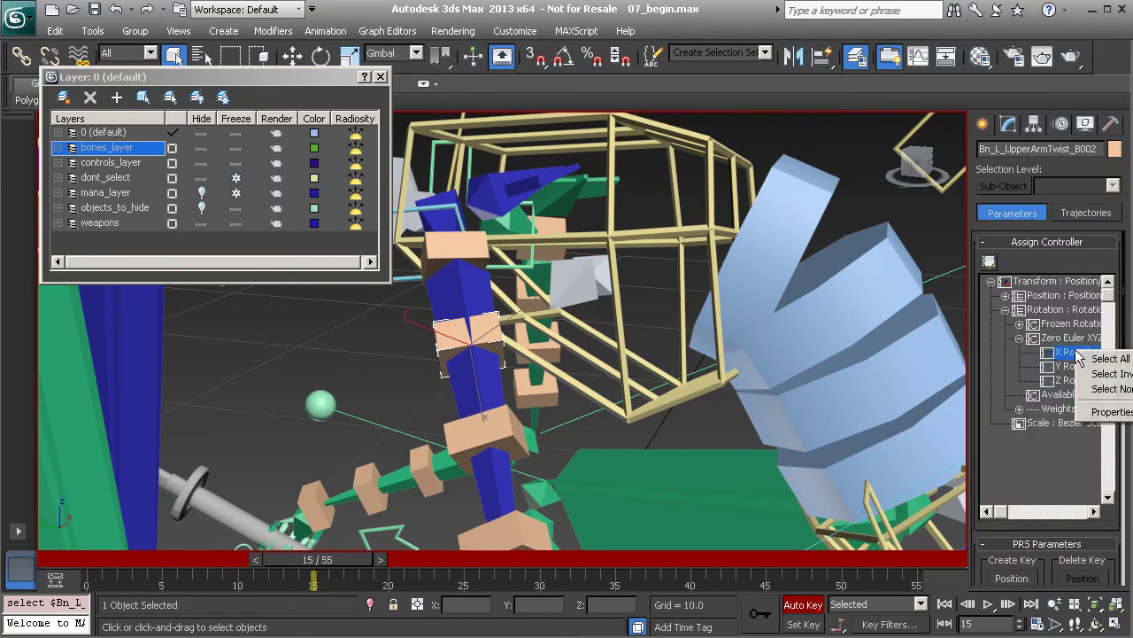
left_click(1099, 413)
Add an opening parenthesis before the shoulder * -0.8 term and create a scalar variable named b
left_click(730, 214)
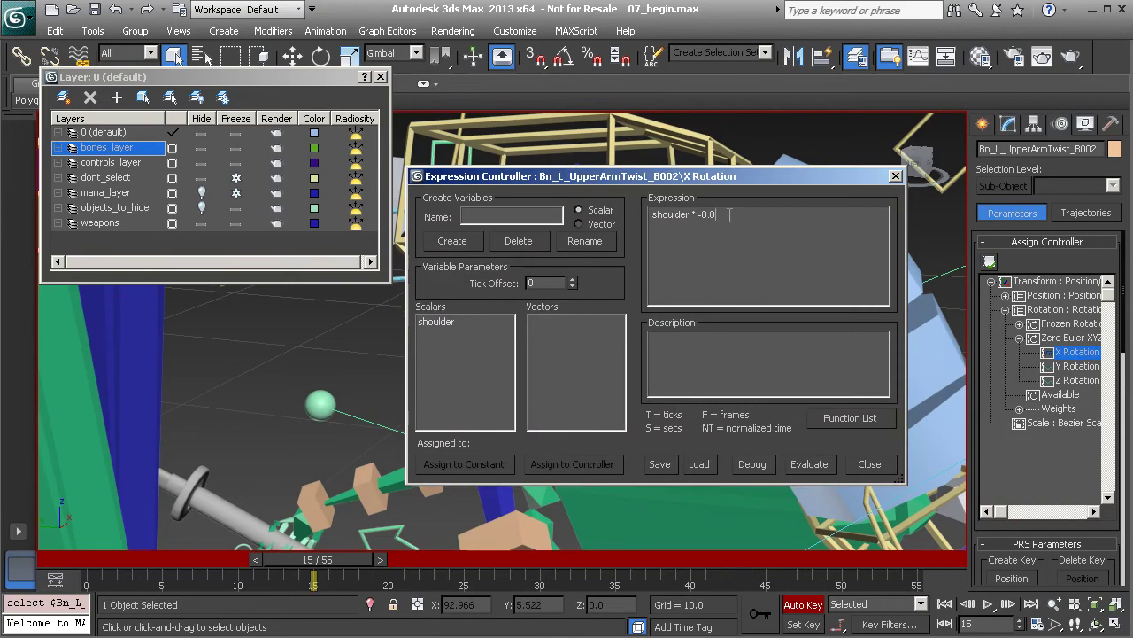
left_click(653, 215)
type("(")
left_click(490, 217)
type("b")
left_click(457, 243)
Assign variable b to the custom attribute b of the Shoulder Control modifier on Anim_L_Clavicle002
left_click(574, 463)
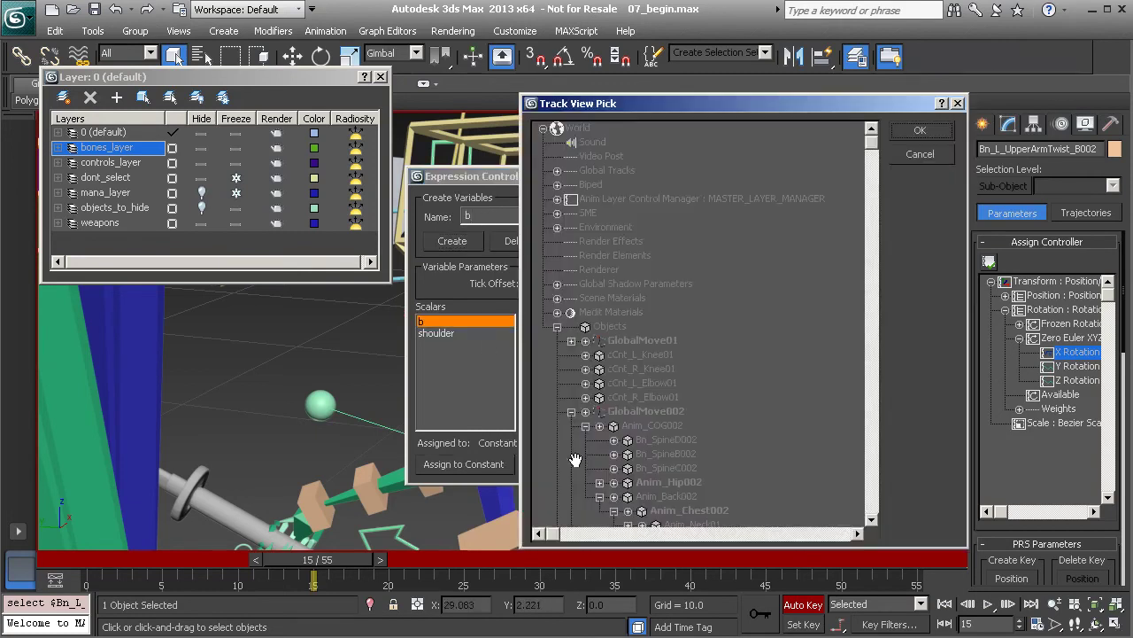
scroll(669, 451, "down", 2)
middle_click_drag(691, 351, 633, 307)
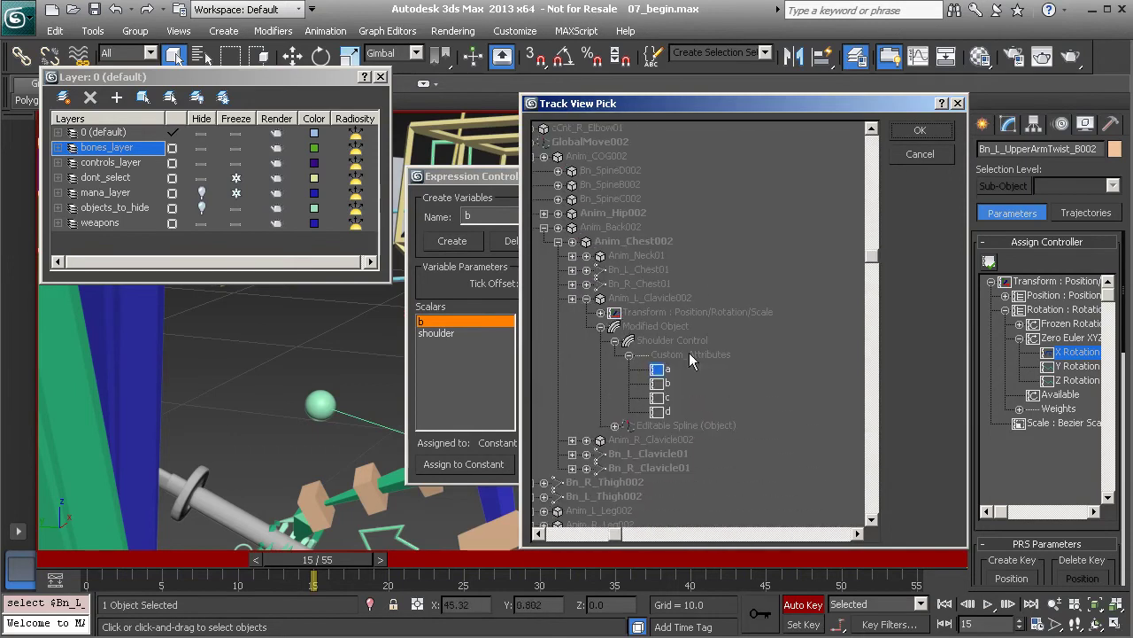
left_click(670, 383)
left_click(919, 131)
Complete the X Rotation expression as (shoulder * -0.8) + b, evaluate it and close the expression controller
left_click(750, 216)
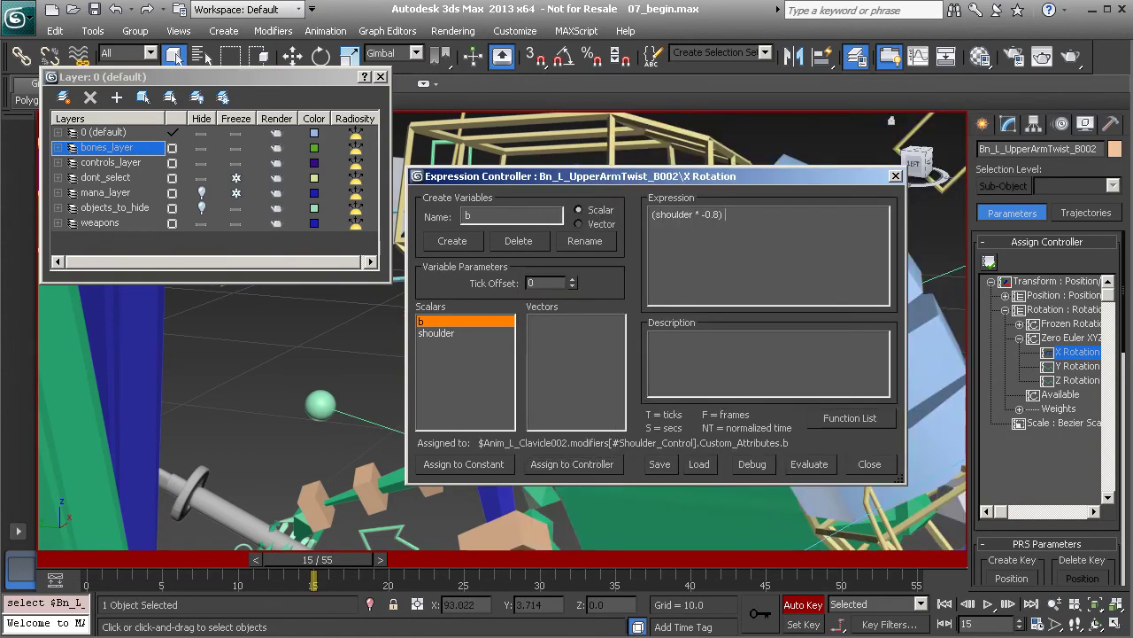
left_click(809, 464)
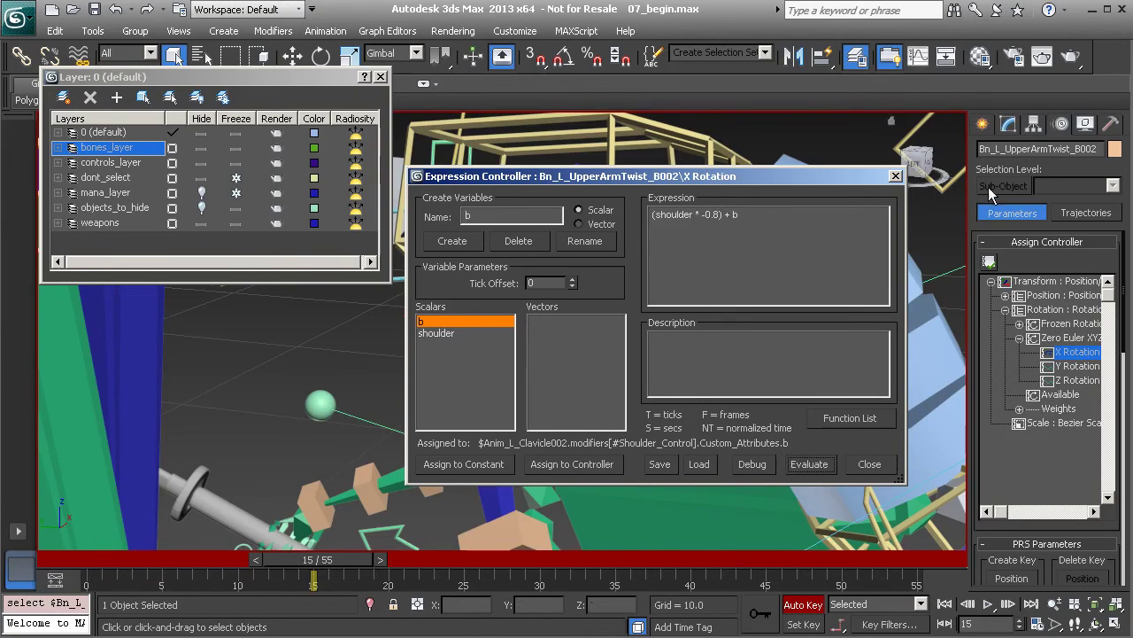
left_click(896, 175)
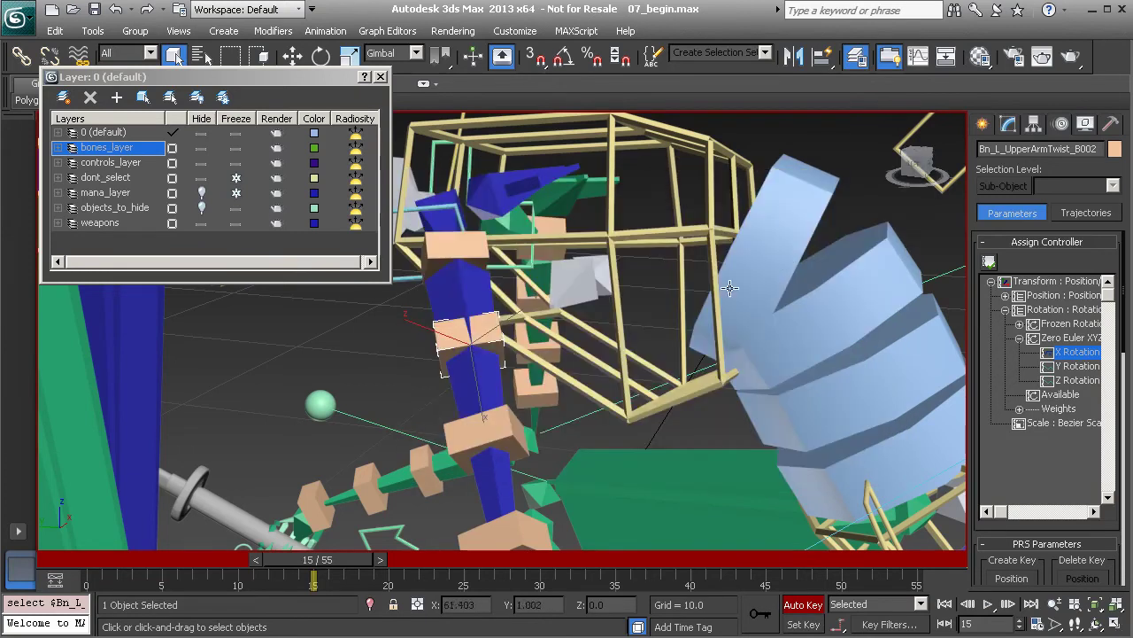
Select the bone Bn_L_UpperArmTwist_C002 and open the expression of its Zero Euler XYZ X Rotation
left_click(510, 417)
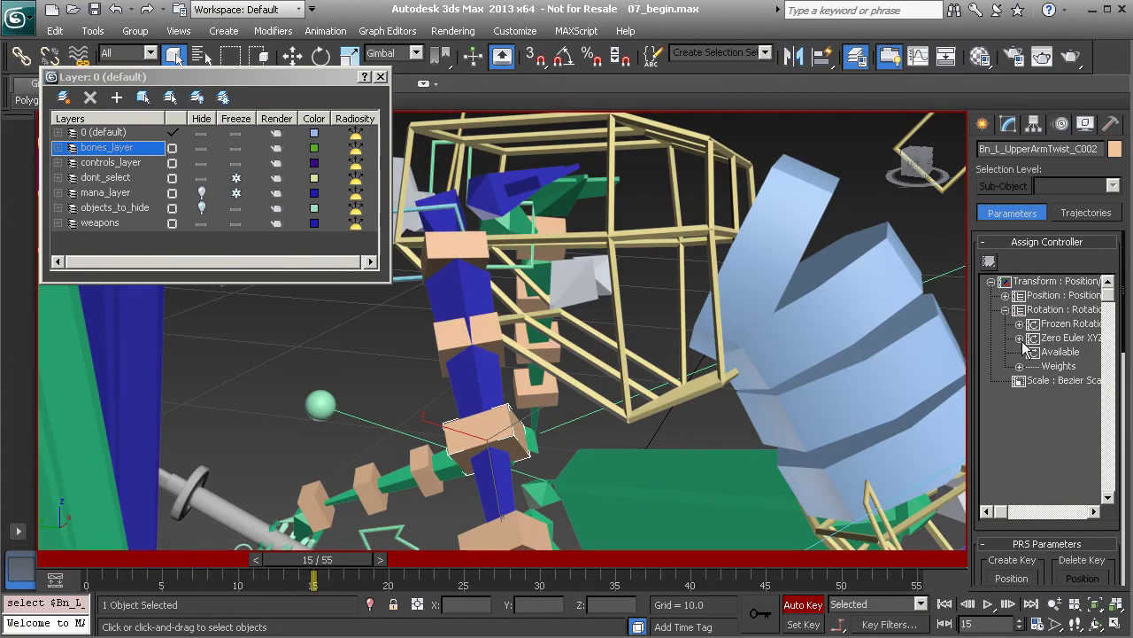
left_click(1019, 337)
left_click(1074, 351)
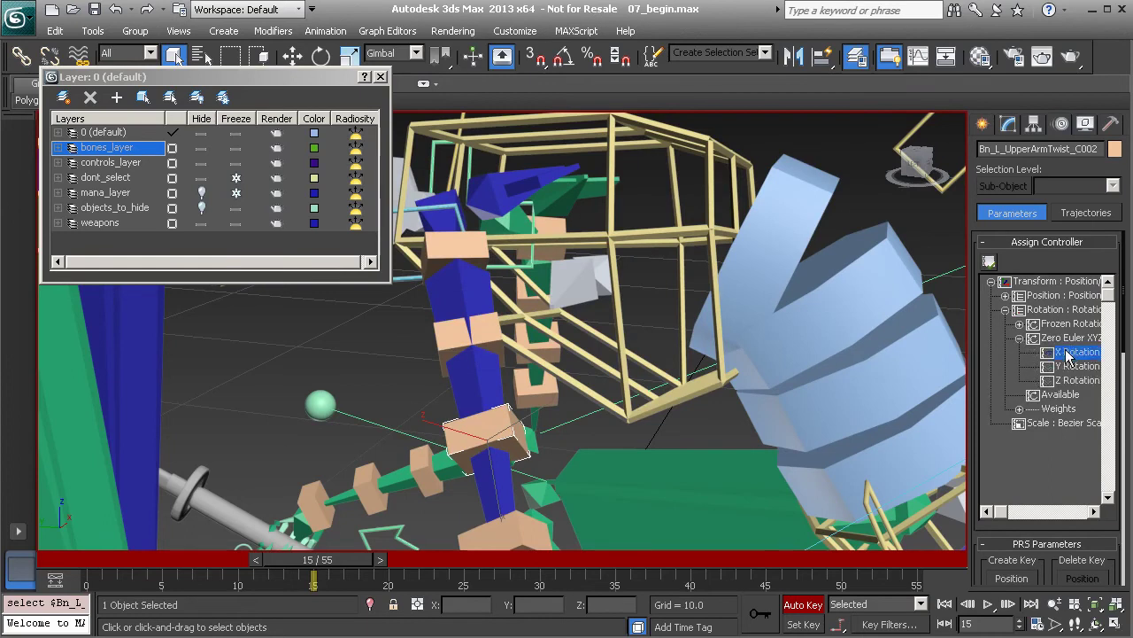
right_click(1069, 353)
left_click(1101, 411)
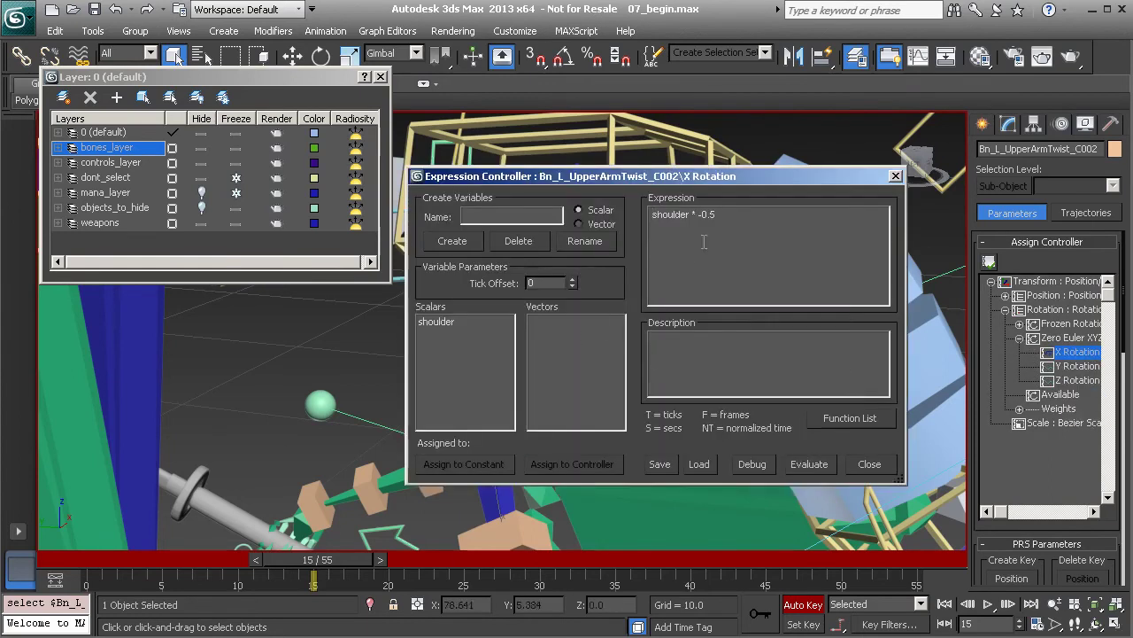
Enclose the shoulder * -0.5 term in parentheses and create a scalar variable named c
left_click(742, 220)
left_click(654, 214)
type("(")
left_click(489, 214)
type("c")
left_click(462, 244)
Assign variable c to the Shoulder Control custom attribute c on Anim_L_Clavicle002 and finish the expression as (shoulder * -0.5) + c
left_click(571, 464)
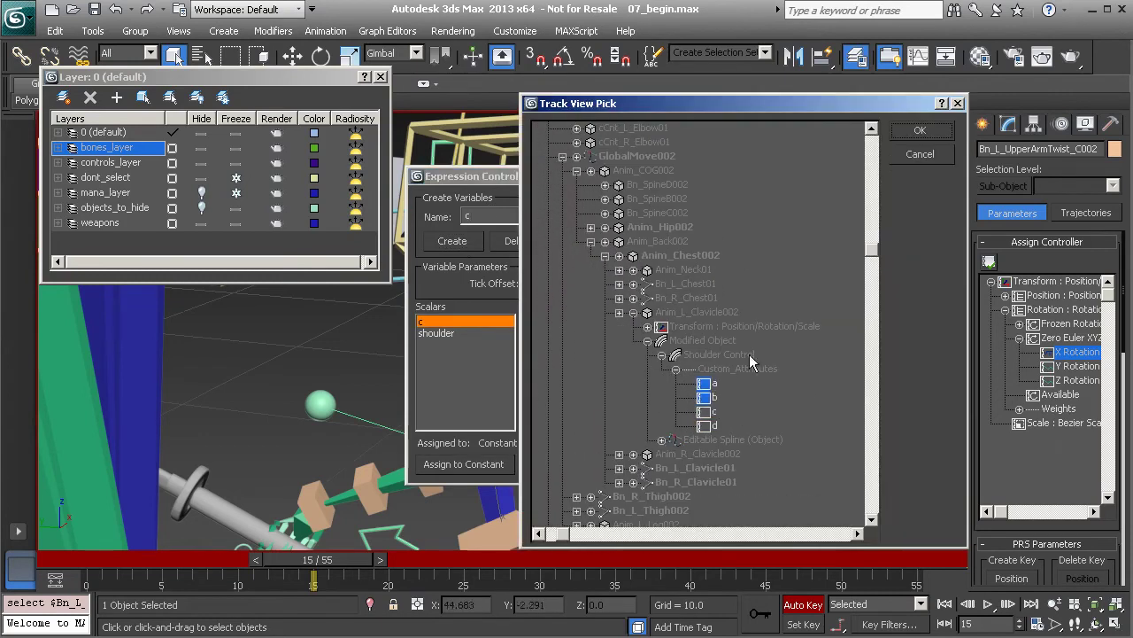
left_click(716, 412)
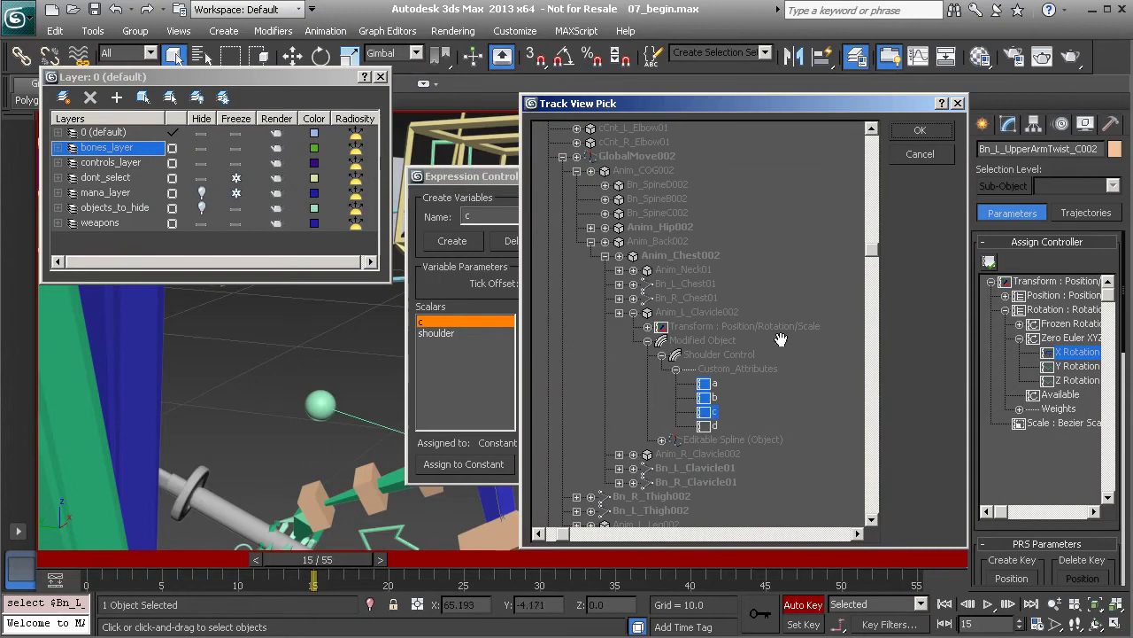
left_click(918, 131)
left_click(752, 215)
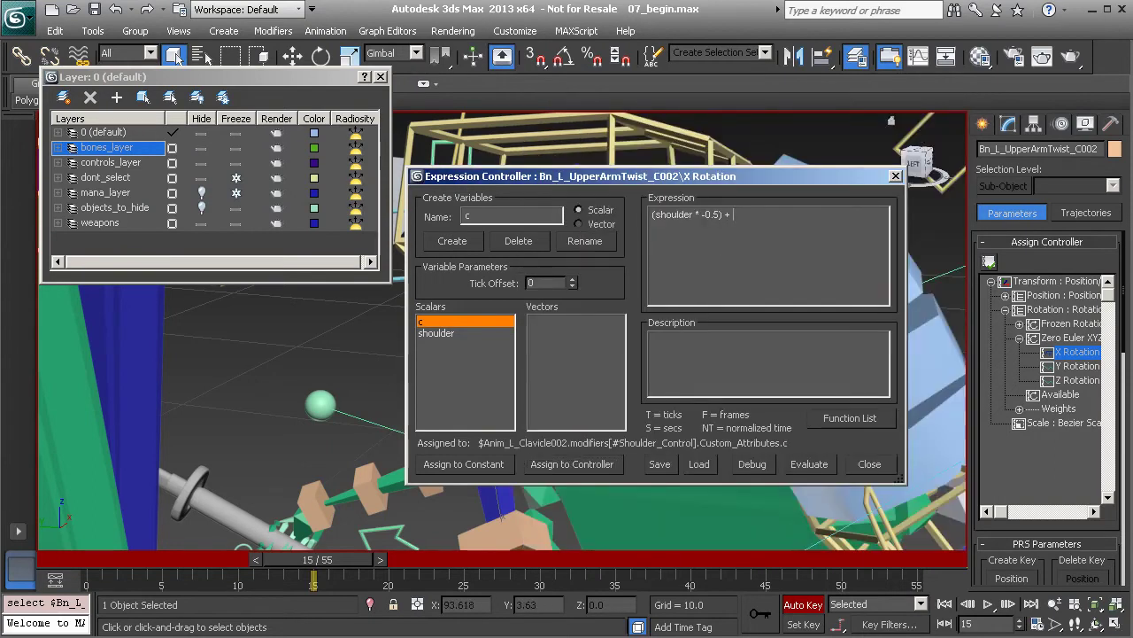
left_click(896, 177)
Select the bone Bn_L_UpperArmTwist_D002 and open the expression of its Zero Euler XYZ X Rotation
middle_click_drag(485, 451, 505, 376)
left_click(538, 475)
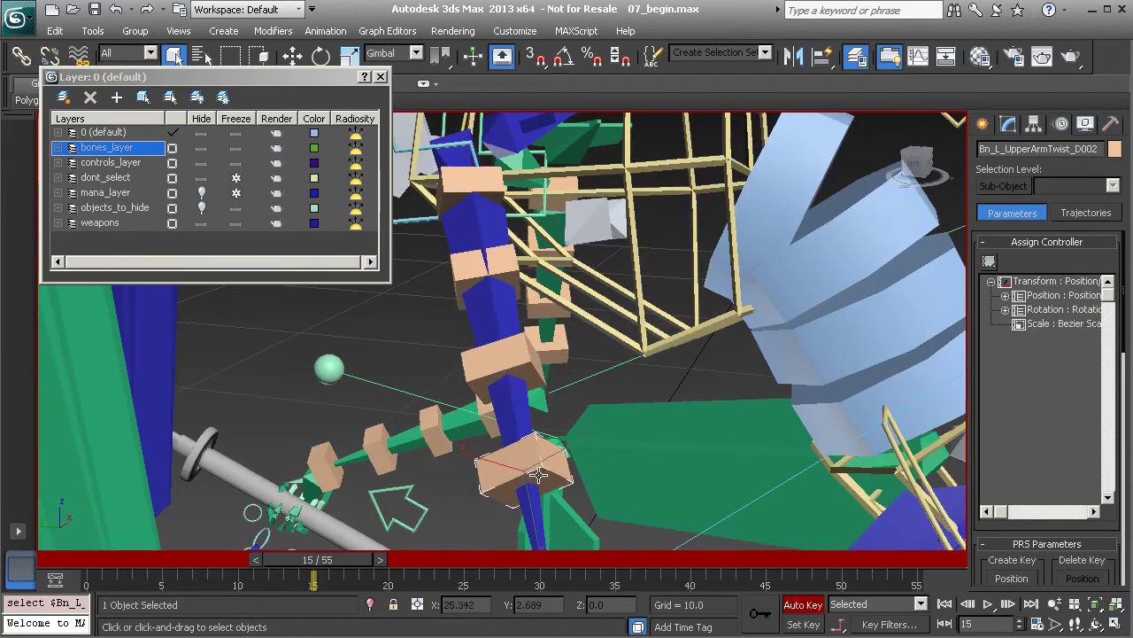
left_click(1006, 310)
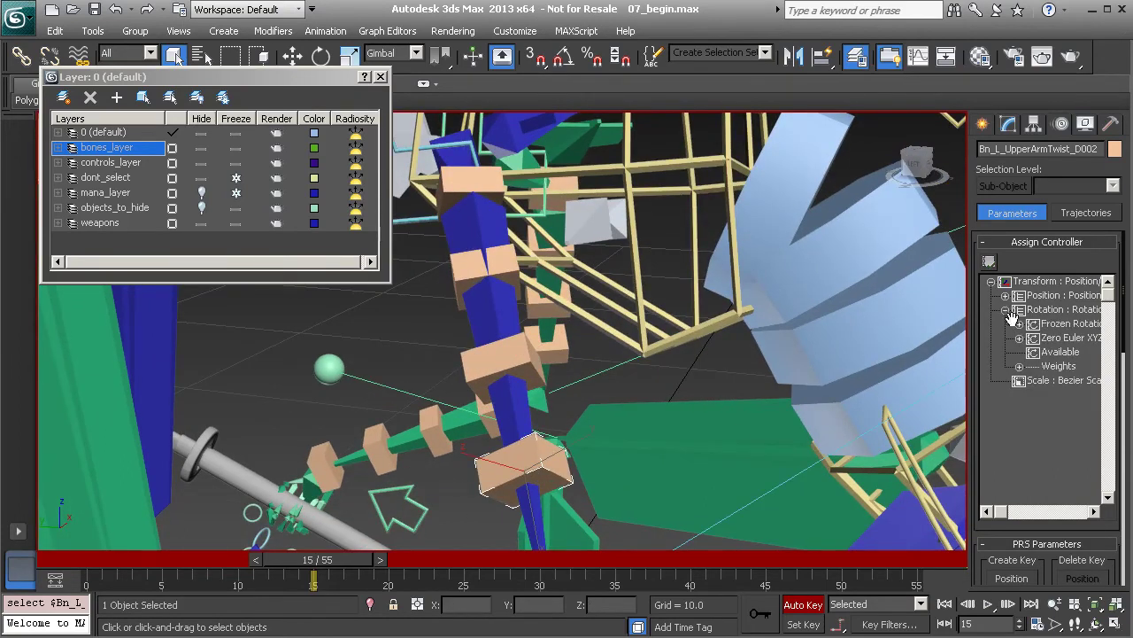
left_click(1020, 338)
left_click(1058, 352)
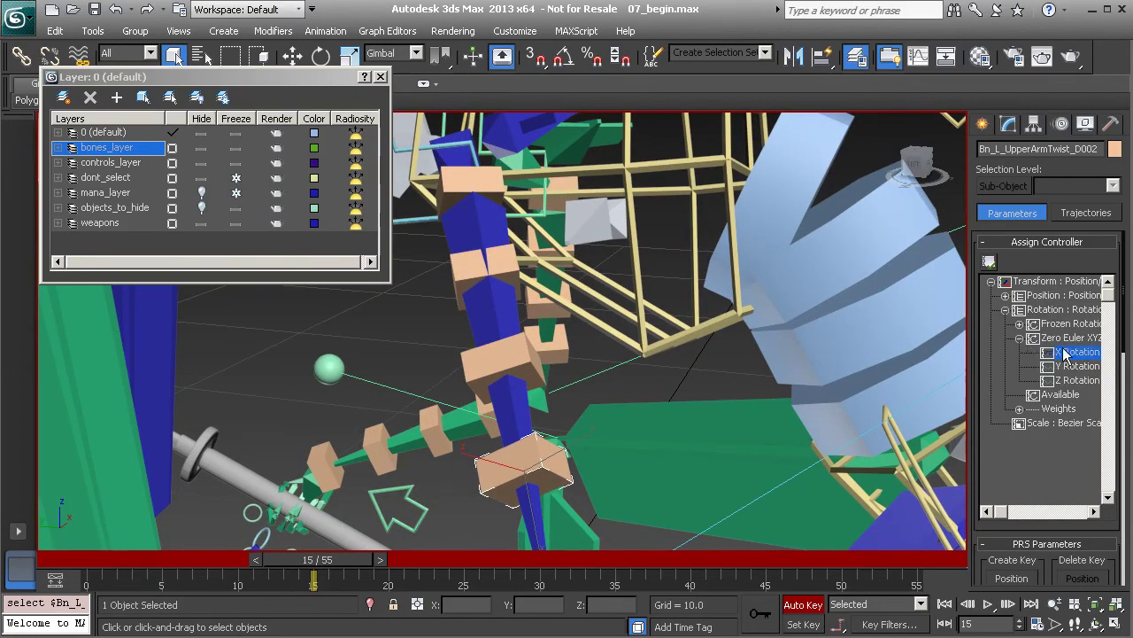
right_click(1072, 353)
left_click(1101, 410)
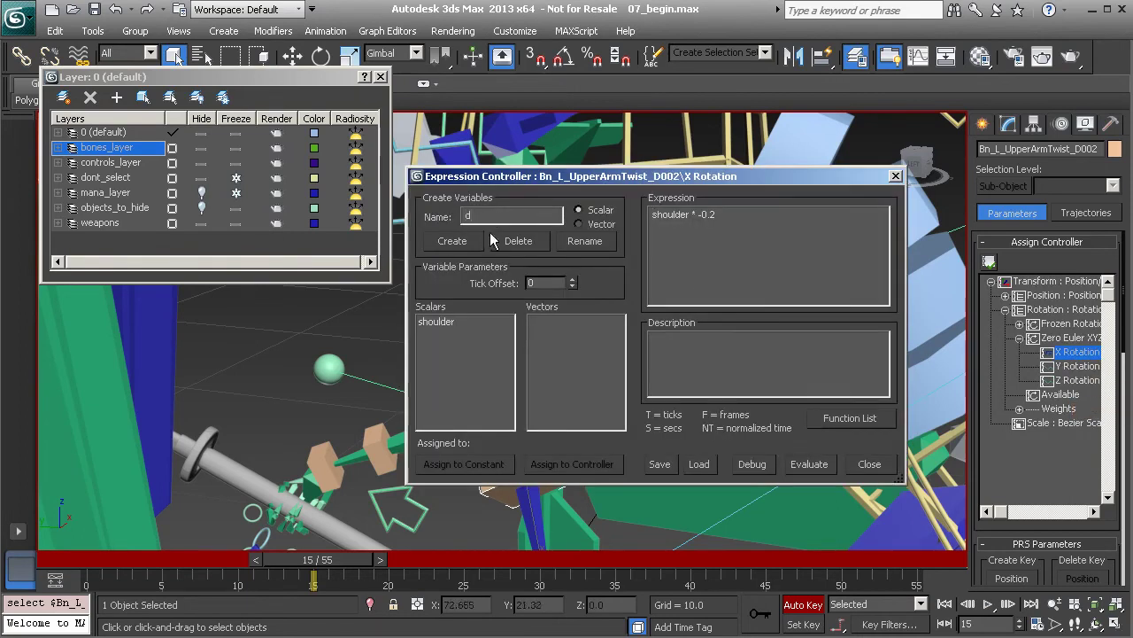
Create a scalar variable d and assign it to the Shoulder Control custom attribute d on Anim_L_Clavicle002
left_click(452, 241)
left_click(571, 464)
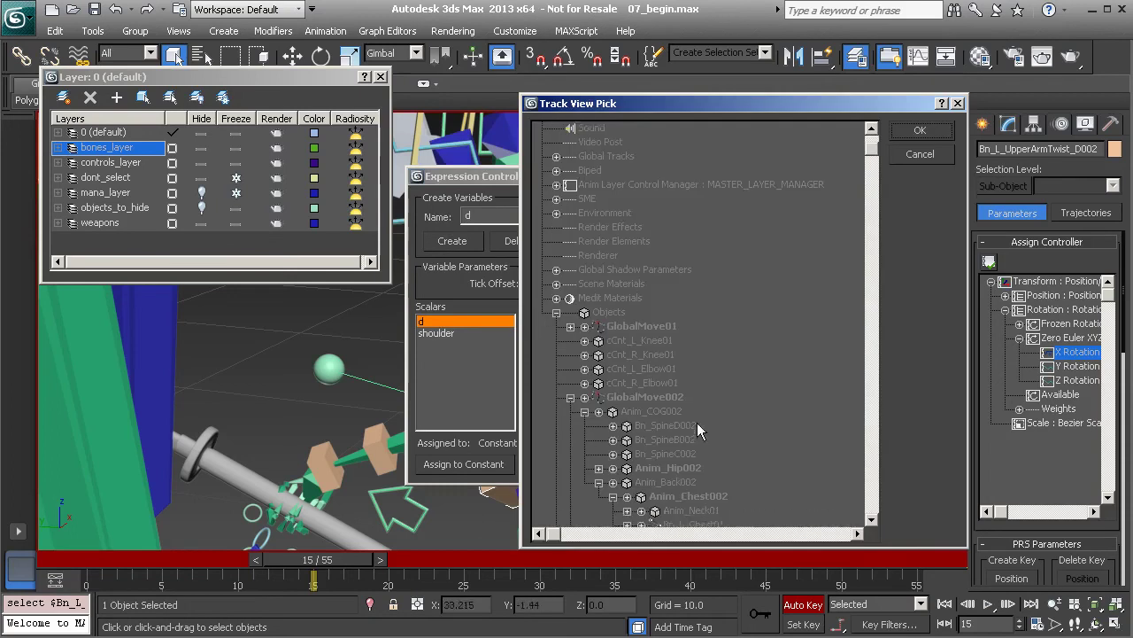
left_click(695, 439)
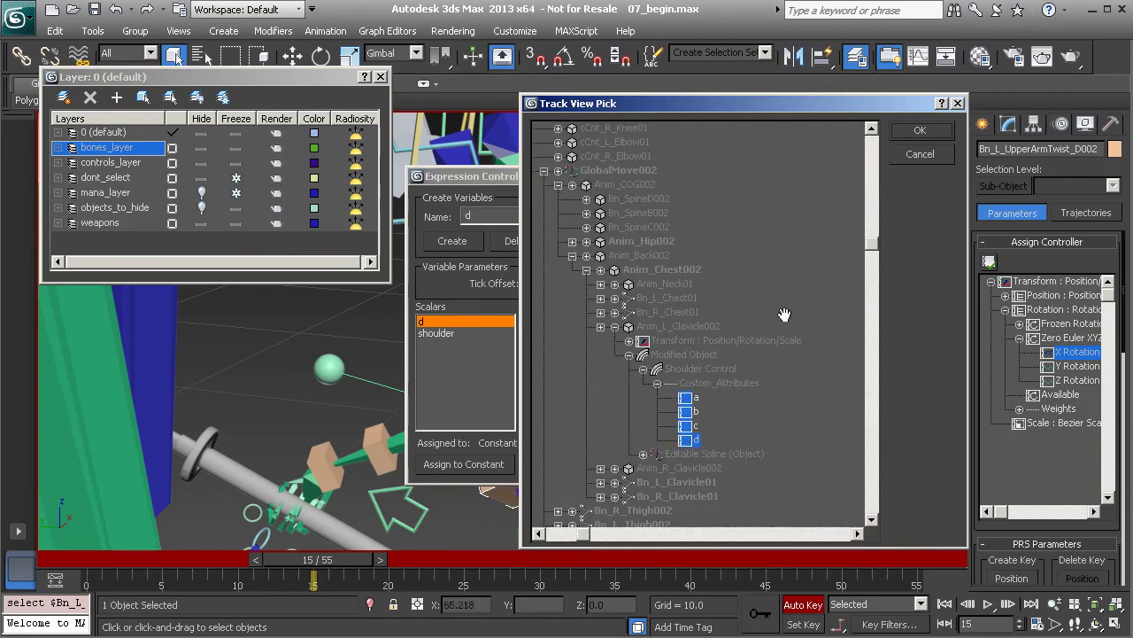
left_click(921, 131)
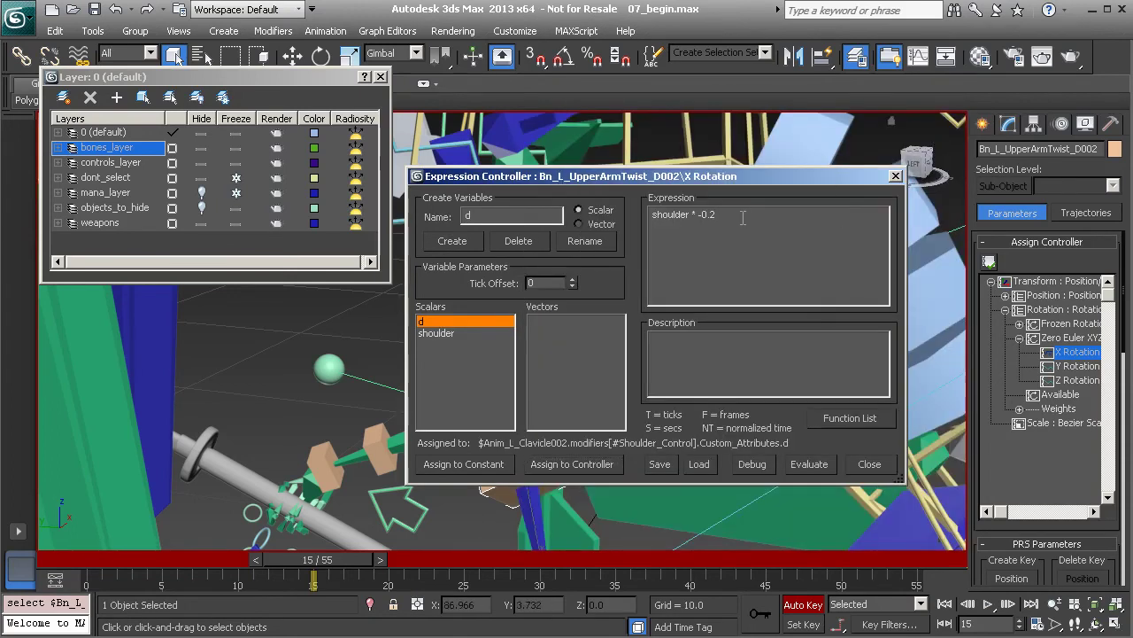
Complete the X Rotation expression as (shoulder * -0.2) + d, evaluate it and close the expression controller
left_click(653, 215)
type("(")
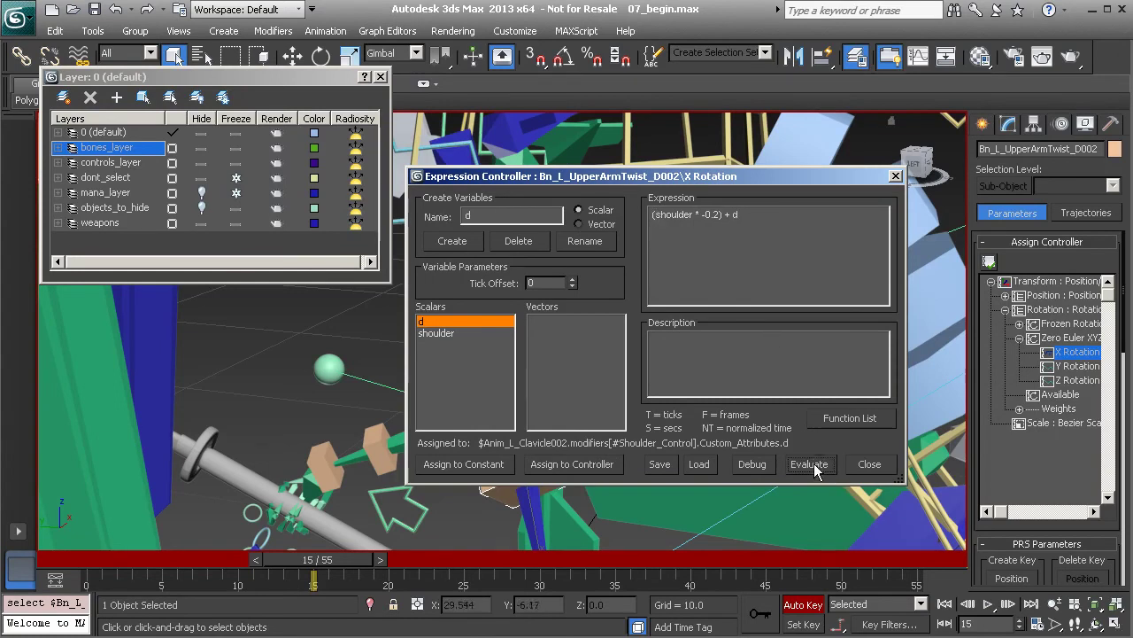
left_click(895, 175)
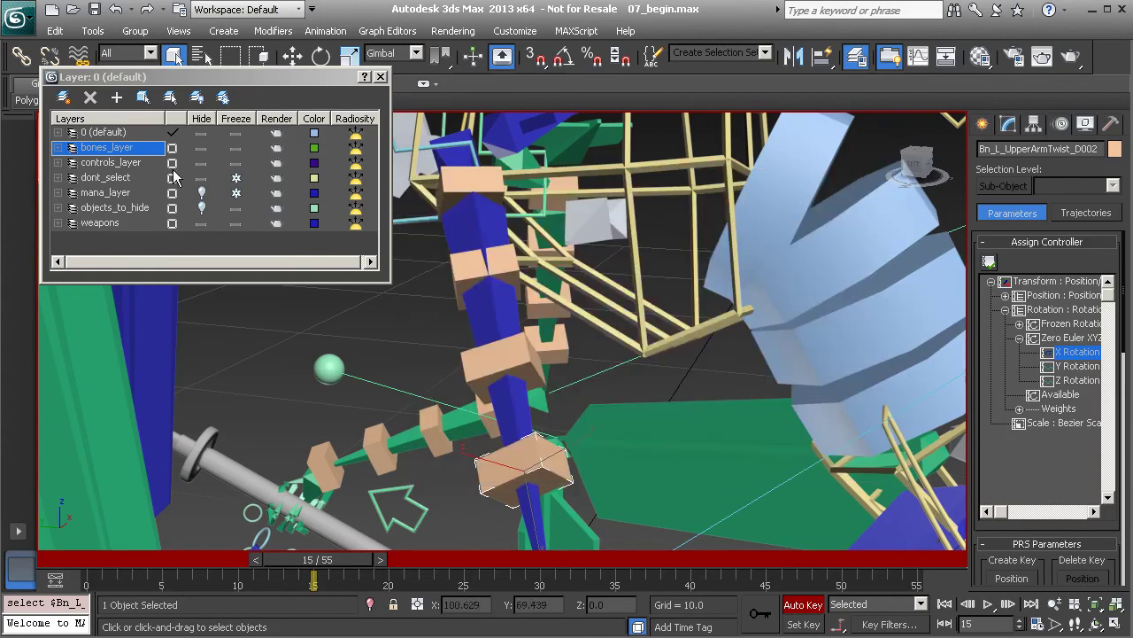
Unhide mana_layer, hide bones_layer and close the layer manager
left_click(202, 193)
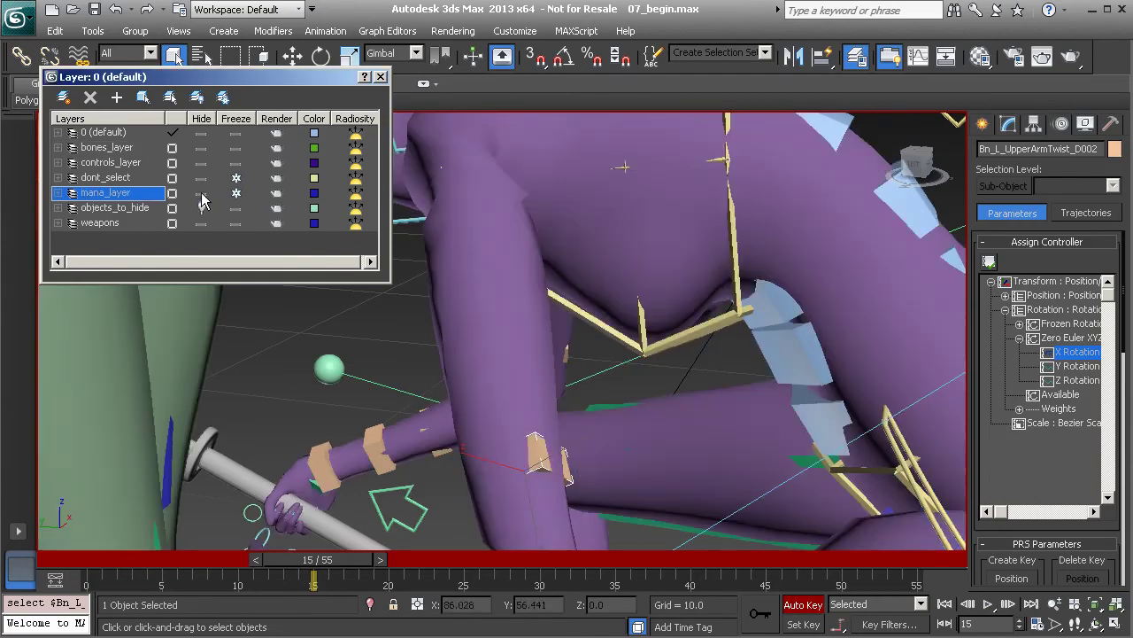
left_click(198, 150)
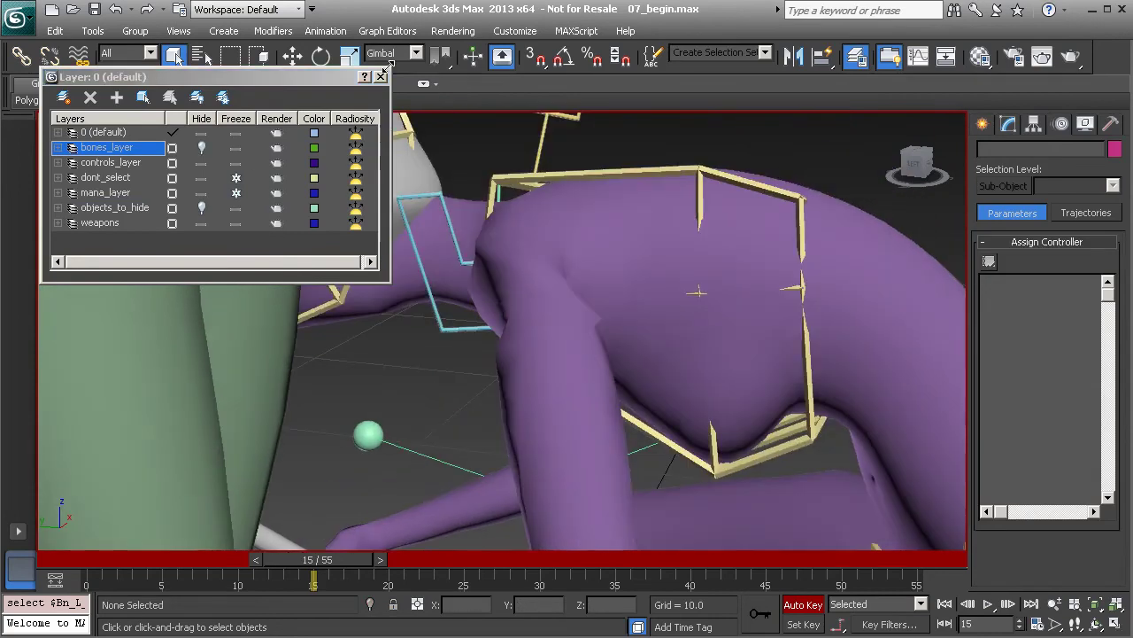
left_click(380, 77)
Select the purple character's left clavicle control and display its Shoulder Control custom attributes
middle_click_drag(502, 215, 448, 257)
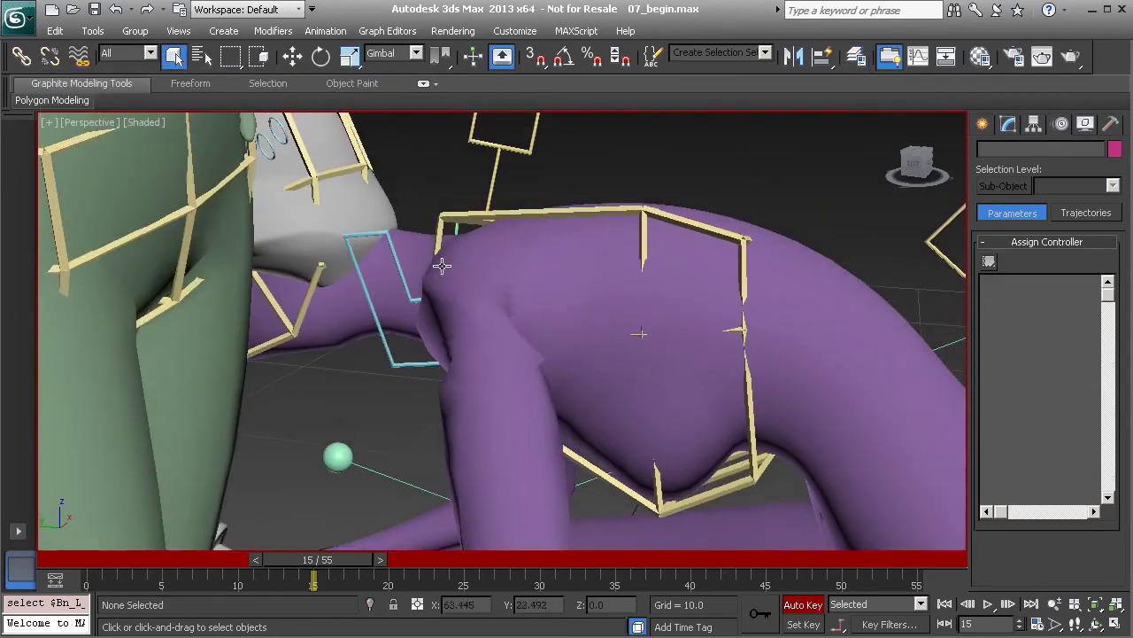
left_click(384, 343)
middle_click_drag(393, 346, 514, 310, "alt")
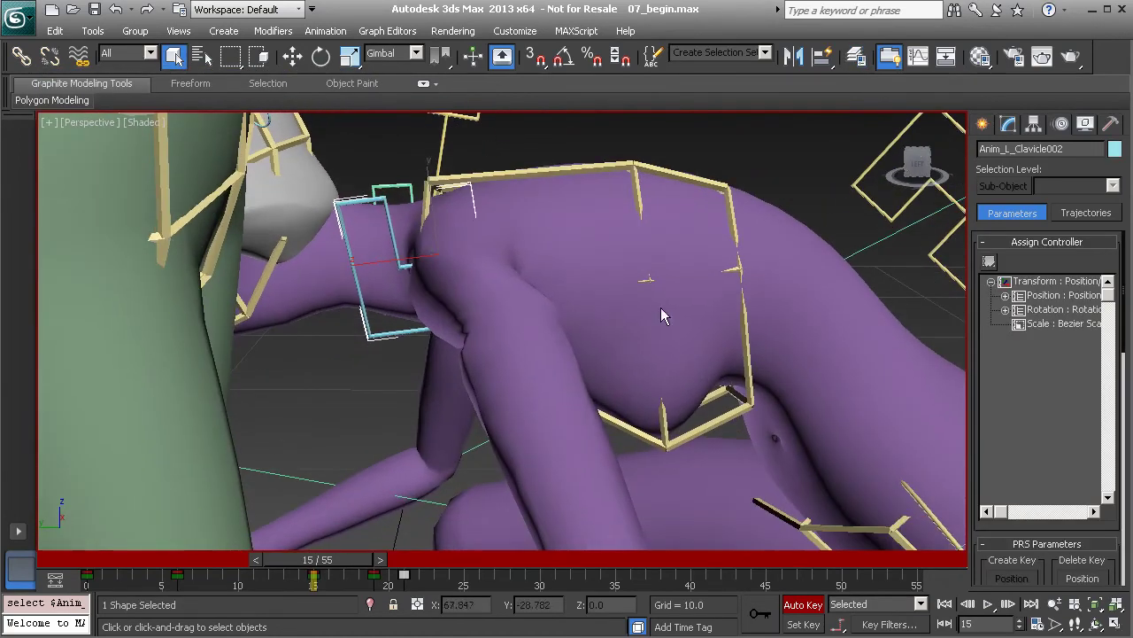
left_click(1009, 124)
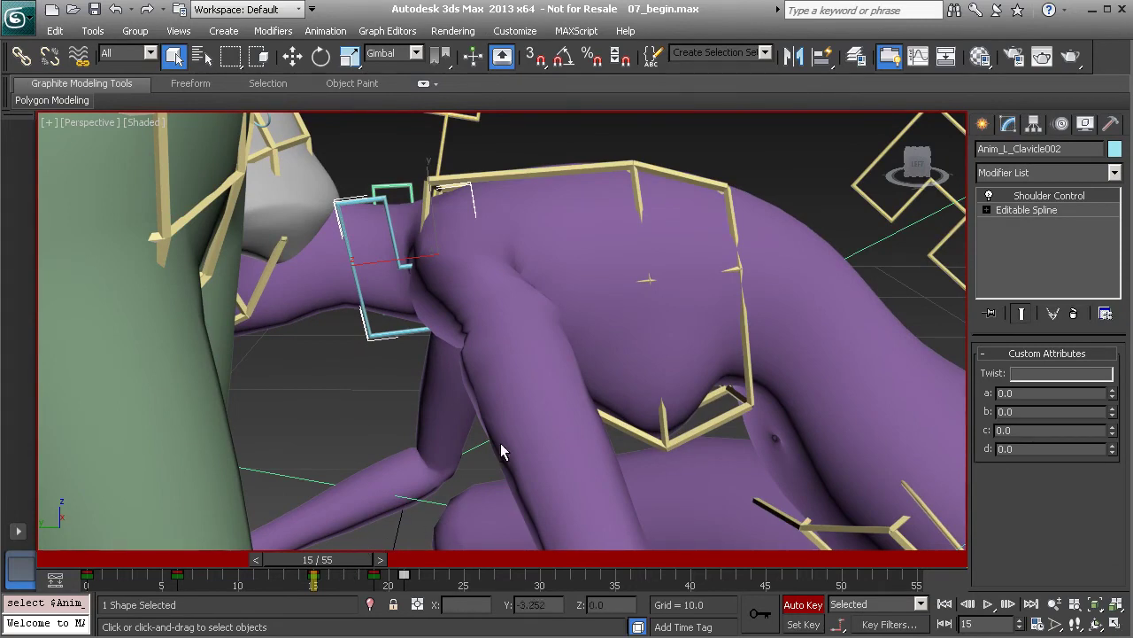
Restore the earlier wider view of both characters and move the animation to frame 6
middle_click_drag(440, 512, 493, 374, "alt")
key("shift+z")
key("shift+z")
key("shift+z")
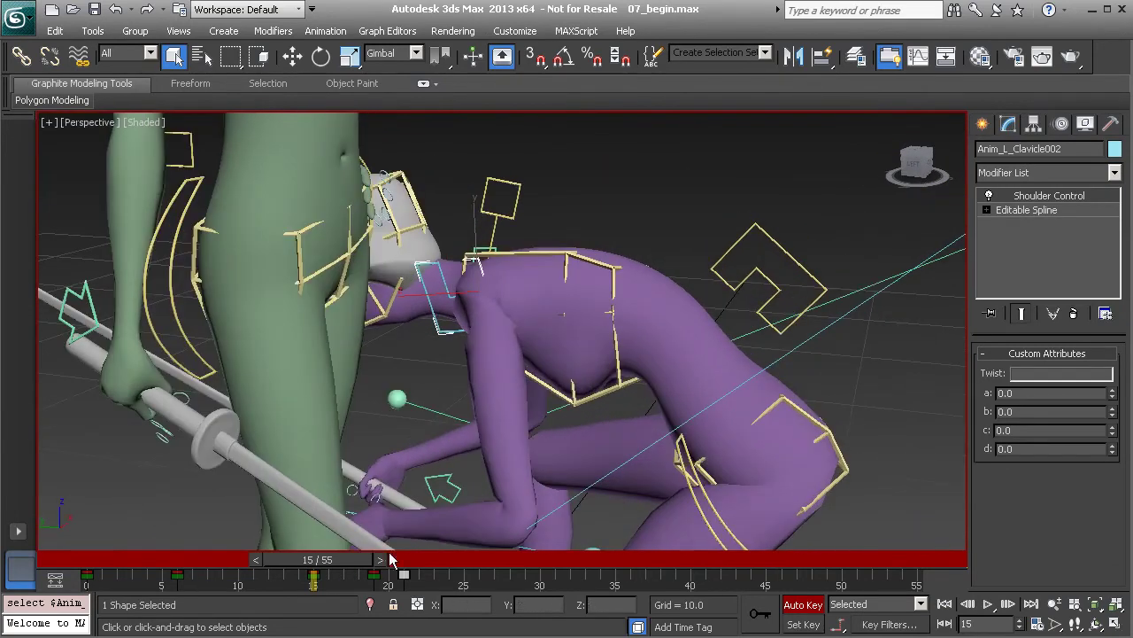
left_click_drag(339, 564, 215, 551)
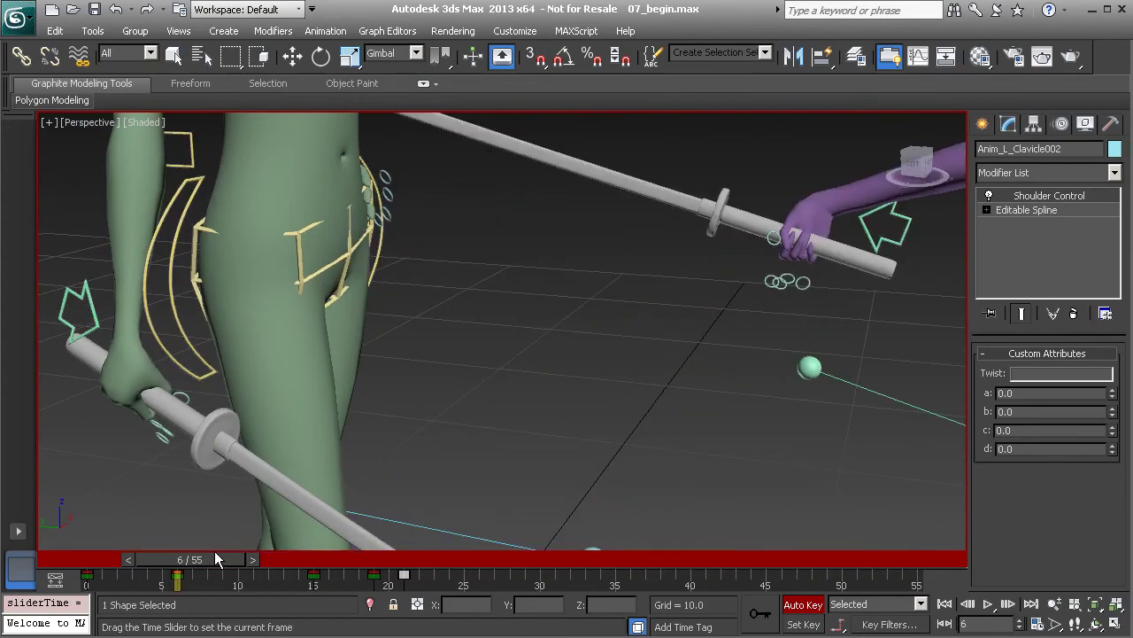
left_click(174, 55)
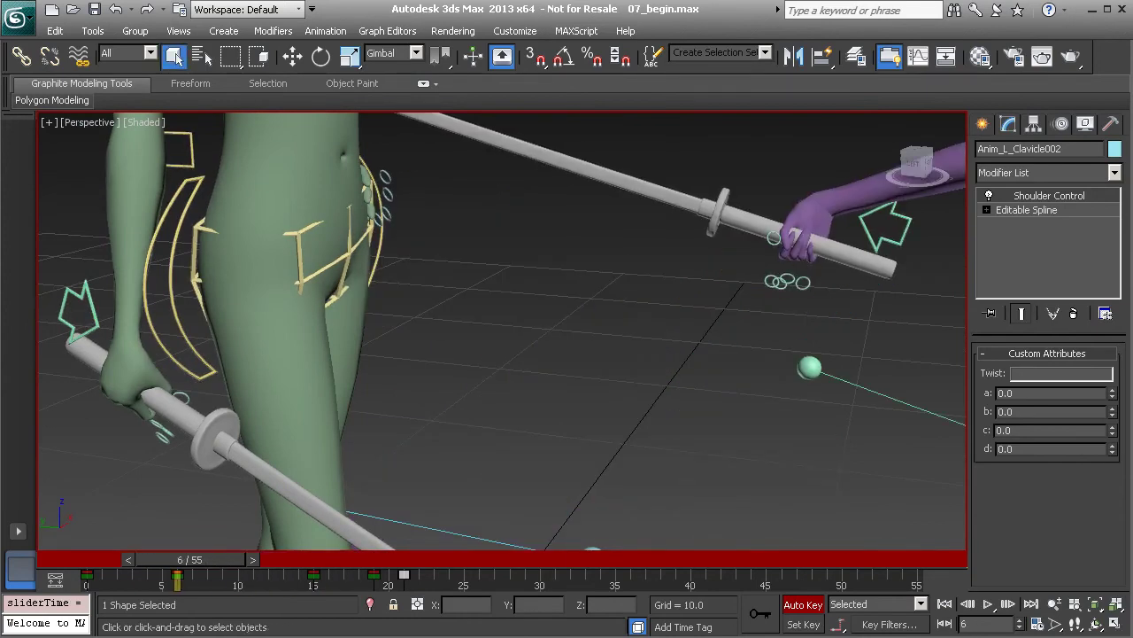
Key the left clavicle control's twist attributes a, b, c and d at 0 on frame 6
left_click(1112, 390)
double_click(1033, 412)
left_click(1113, 434)
double_click(1034, 430)
left_click(1113, 452)
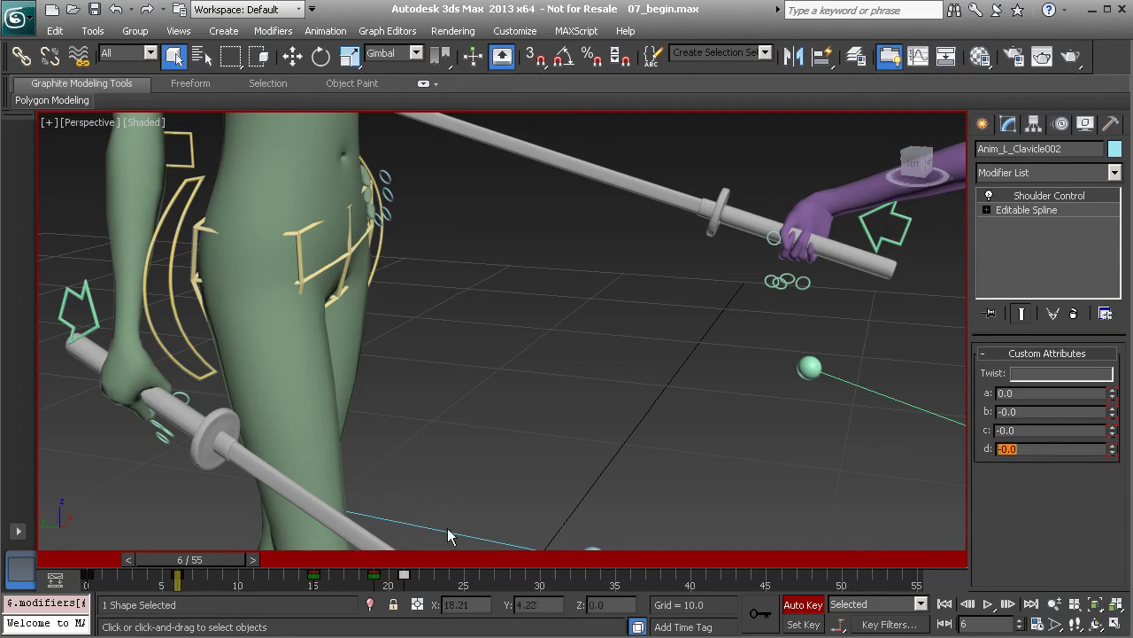
At frame 15, set the left clavicle control's twist attribute a to 1.0 and b to 0.4
left_click_drag(223, 563, 350, 559)
middle_click_drag(520, 412, 523, 425, "alt")
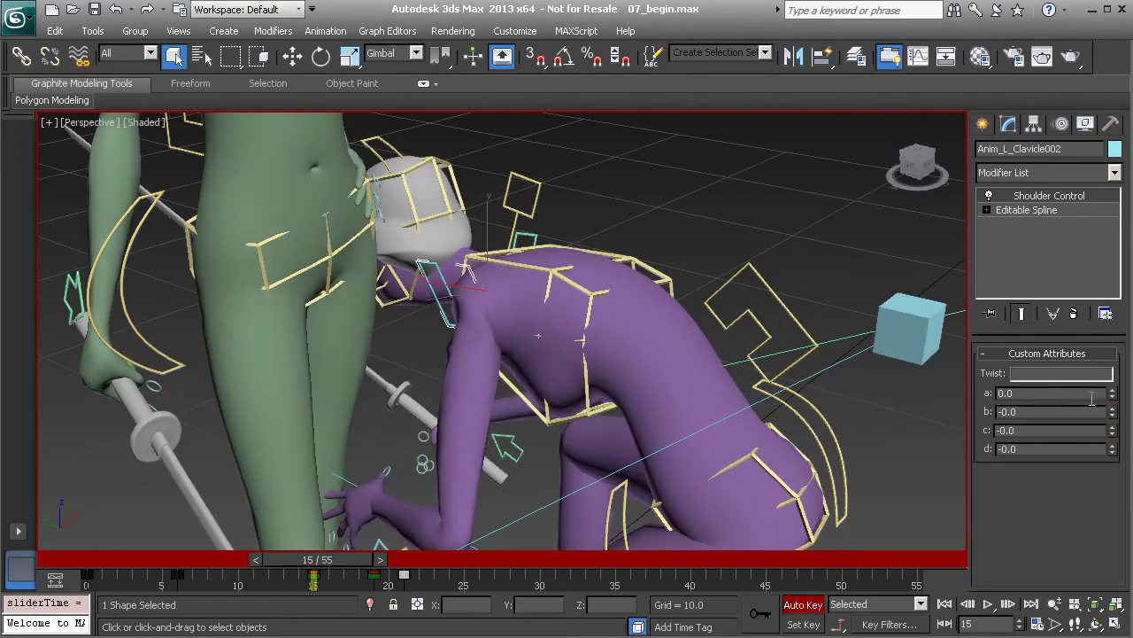
mouse_move(1112, 394)
left_mouse_down()
mouse_move(1110, 373)
mouse_move(1111, 405)
left_mouse_up()
middle_click_drag(460, 342, 536, 347, "alt")
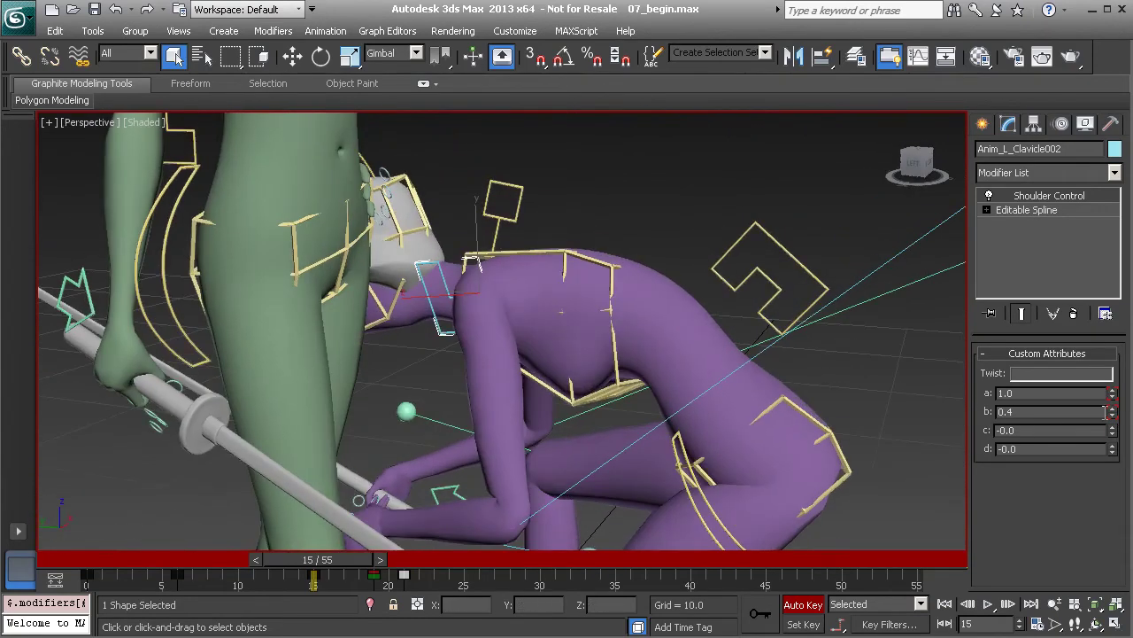
Examine the purple character's left shoulder and upper arm deformation from several angles while scrubbing around frame 15
middle_click_drag(561, 343, 420, 338, "alt")
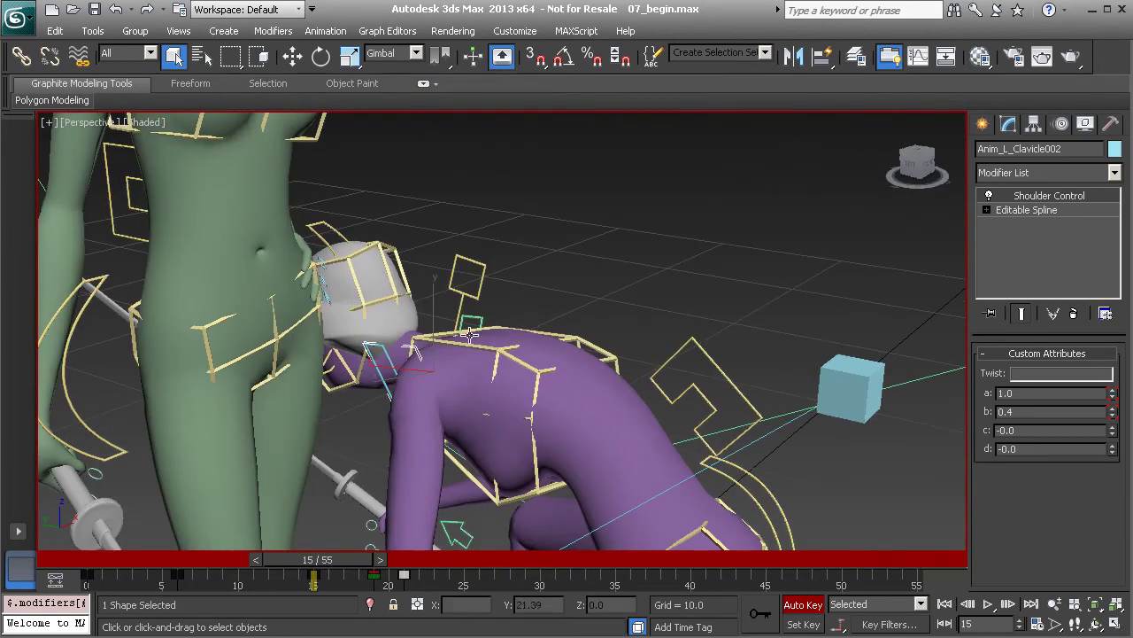
mouse_move(438, 377)
middle_mouse_down("alt")
mouse_move(443, 400)
mouse_move(421, 382)
middle_mouse_up("alt")
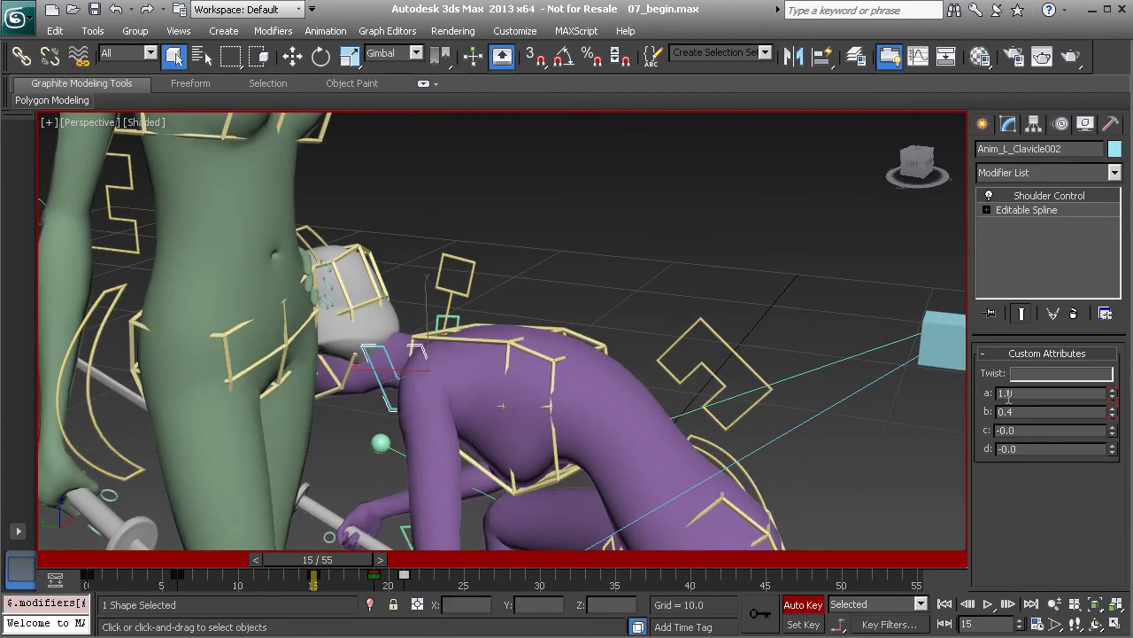
middle_click_drag(534, 359, 564, 372, "alt")
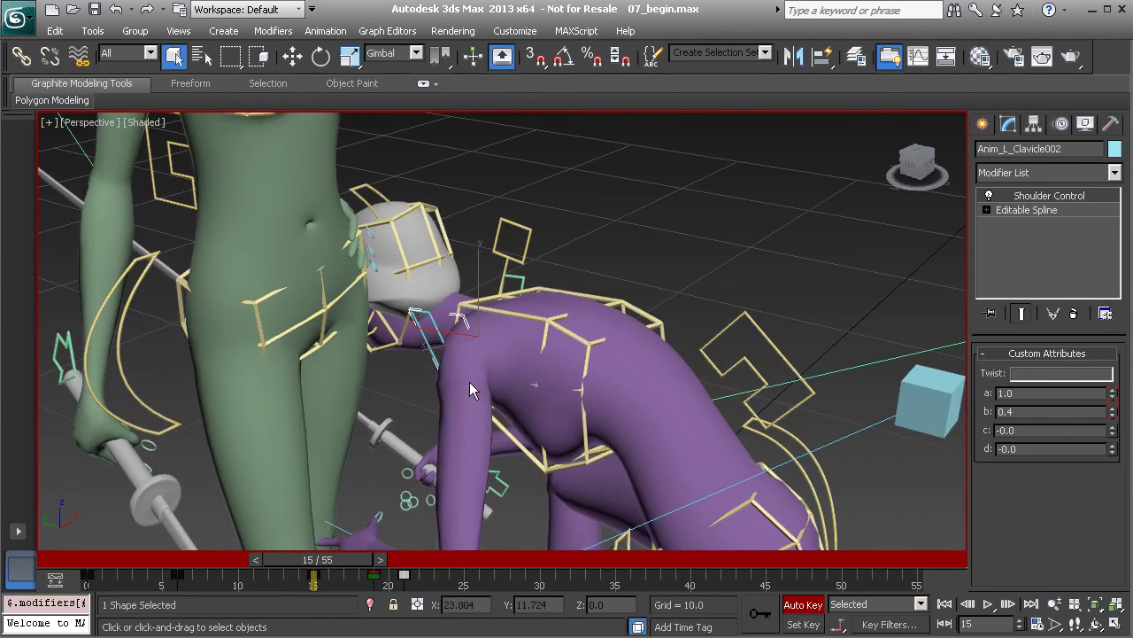
middle_click_drag(525, 345, 334, 531, "alt")
mouse_move(354, 560)
left_mouse_down()
mouse_move(330, 560)
mouse_move(350, 561)
left_mouse_up()
middle_click_drag(489, 402, 456, 409, "alt")
mouse_move(363, 561)
left_mouse_down()
mouse_move(425, 560)
mouse_move(319, 559)
mouse_move(344, 557)
left_mouse_up()
middle_click_drag(426, 413, 497, 355)
mouse_move(345, 561)
left_mouse_down()
mouse_move(330, 563)
mouse_move(348, 565)
left_mouse_up()
key("q")
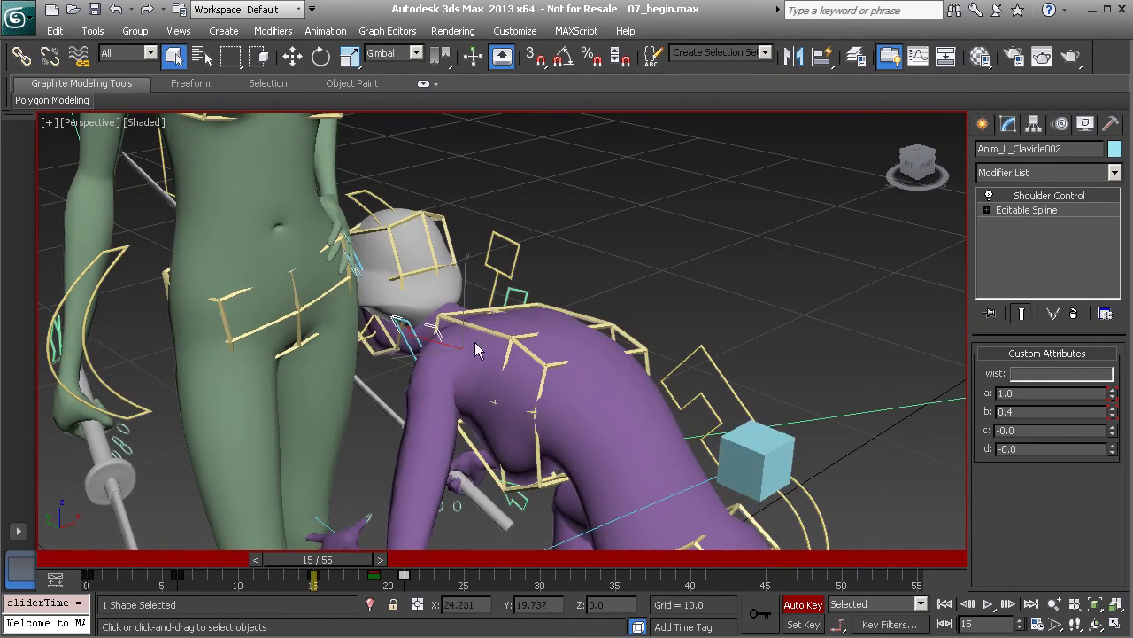
middle_click_drag(482, 371, 451, 392, "alt")
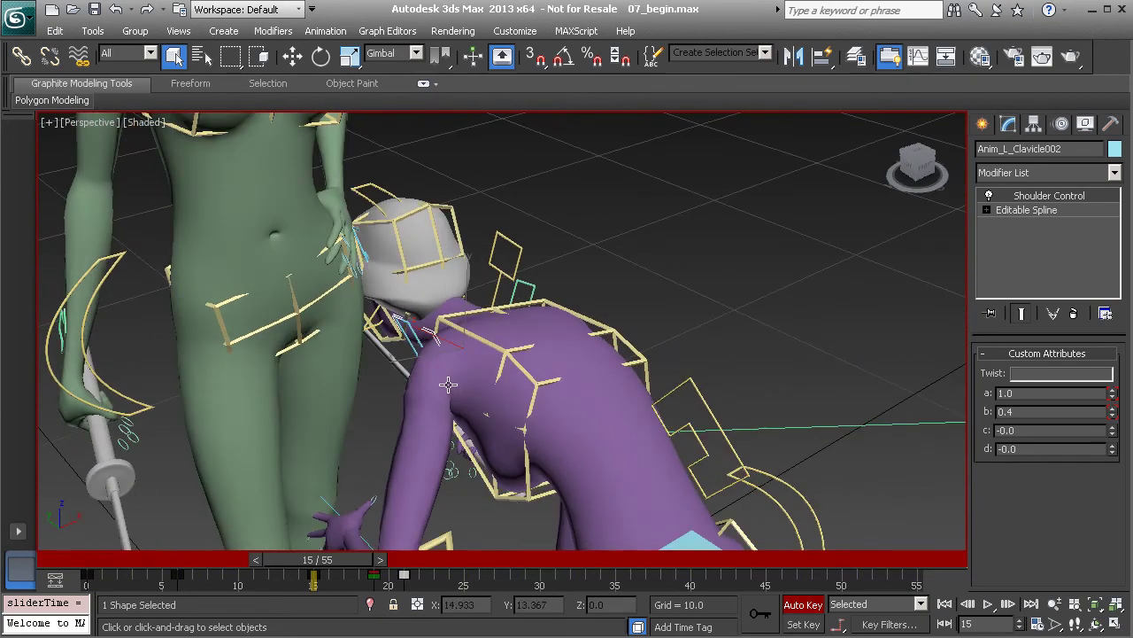
Inspect the purple character's back and right shoulder around frame 15 to compare their deformation with the left arm
middle_click_drag(531, 385, 443, 391, "alt")
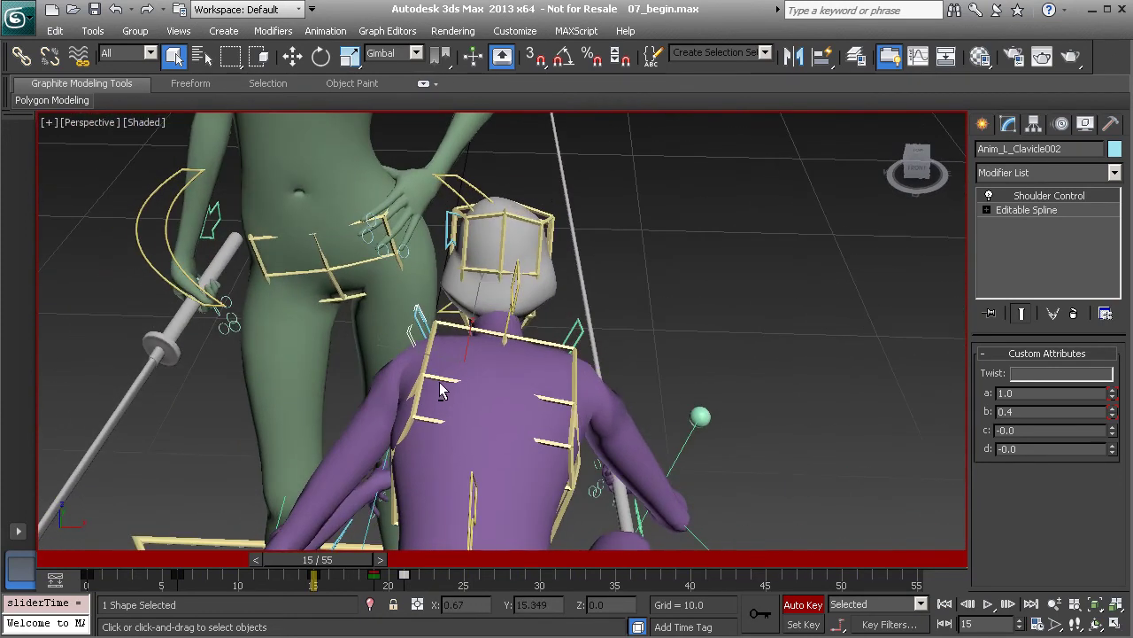
mouse_move(334, 556)
left_mouse_down()
mouse_move(297, 554)
mouse_move(348, 552)
left_mouse_up()
middle_click_drag(508, 363, 362, 383, "alt")
mouse_move(319, 559)
left_mouse_down()
mouse_move(305, 558)
mouse_move(329, 556)
left_mouse_up()
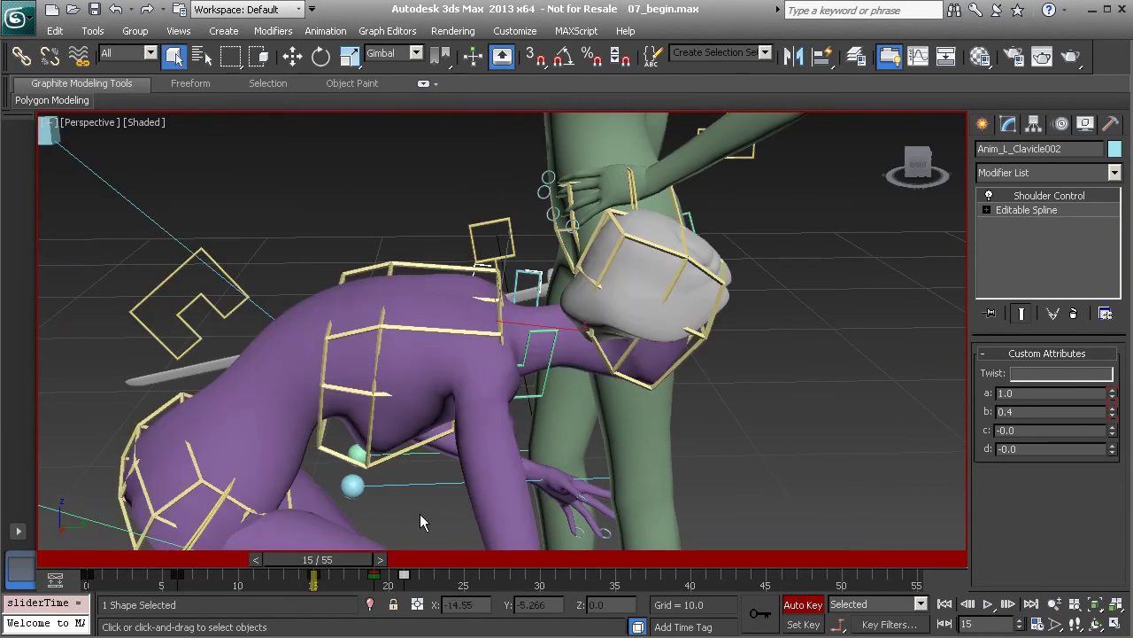
middle_click_drag(425, 305, 344, 327, "alt")
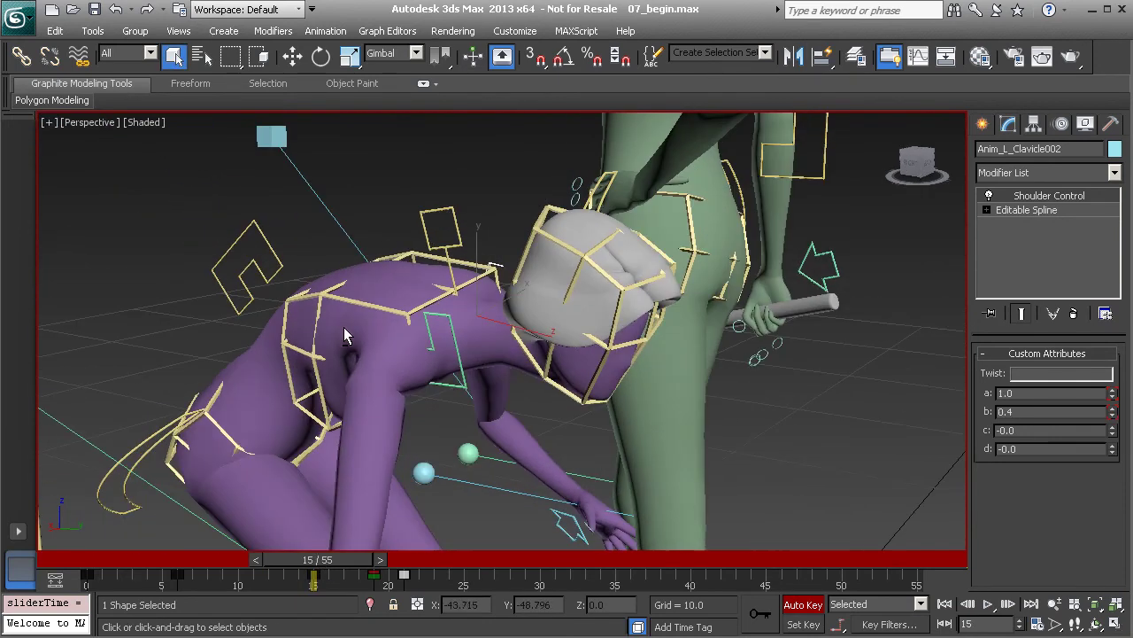
mouse_move(345, 560)
left_mouse_down()
mouse_move(328, 559)
mouse_move(348, 559)
left_mouse_up()
middle_click_drag(385, 333, 402, 321)
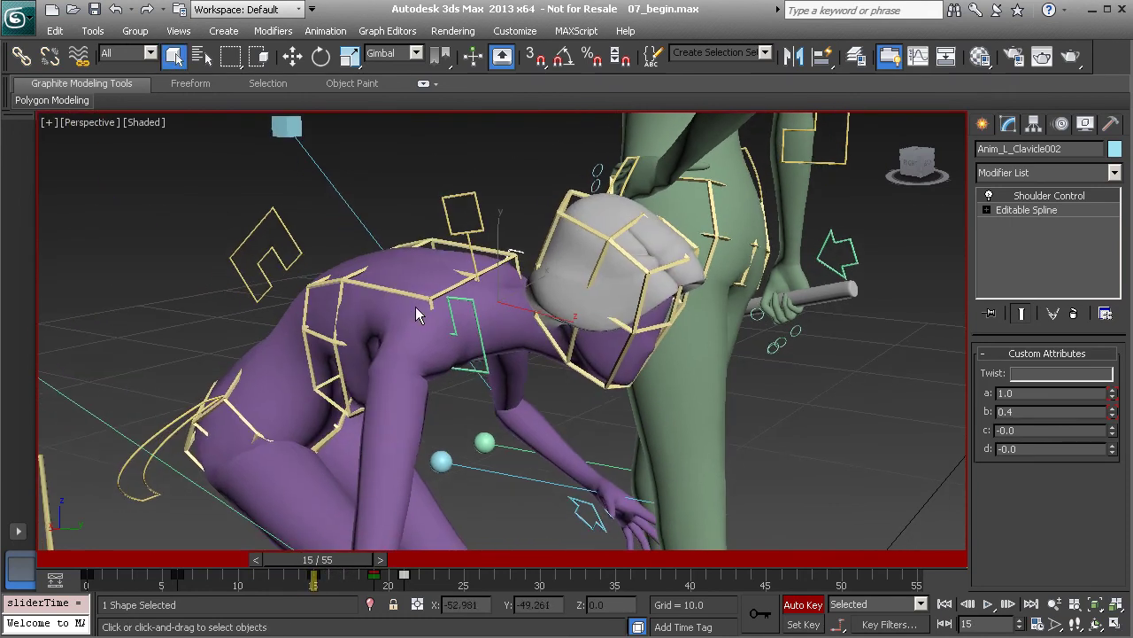
left_click_drag(348, 559, 343, 561)
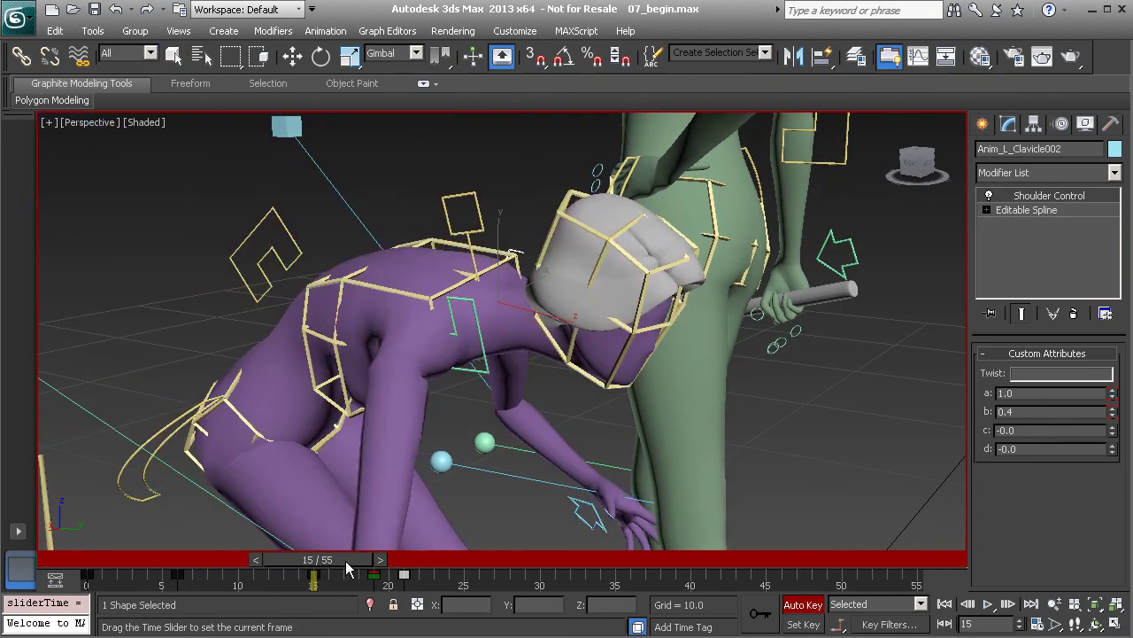
Review the left arm again at frame 15, then both characters in a wider view while scrubbing the animation forward
middle_click_drag(562, 275, 634, 286, "alt")
middle_click_drag(554, 328, 567, 302, "alt")
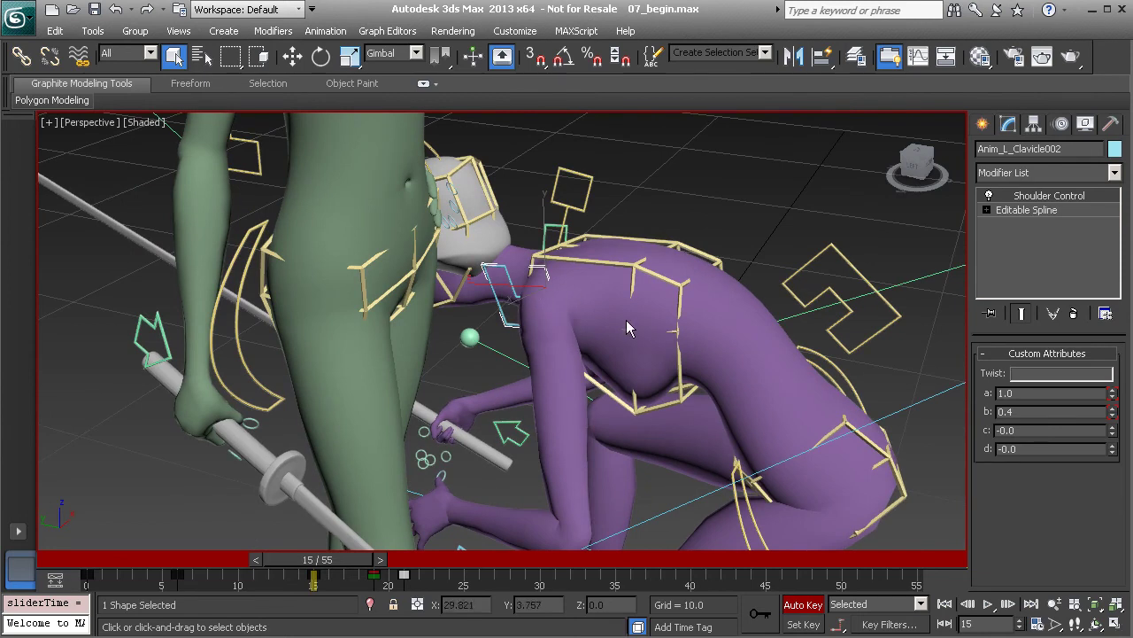
middle_click_drag(634, 317, 522, 179, "alt")
scroll(564, 290, "down", 4)
middle_click_drag(568, 354, 424, 247, "alt")
scroll(422, 266, "down", 3)
middle_click_drag(511, 310, 527, 331, "alt")
left_click_drag(336, 561, 407, 562)
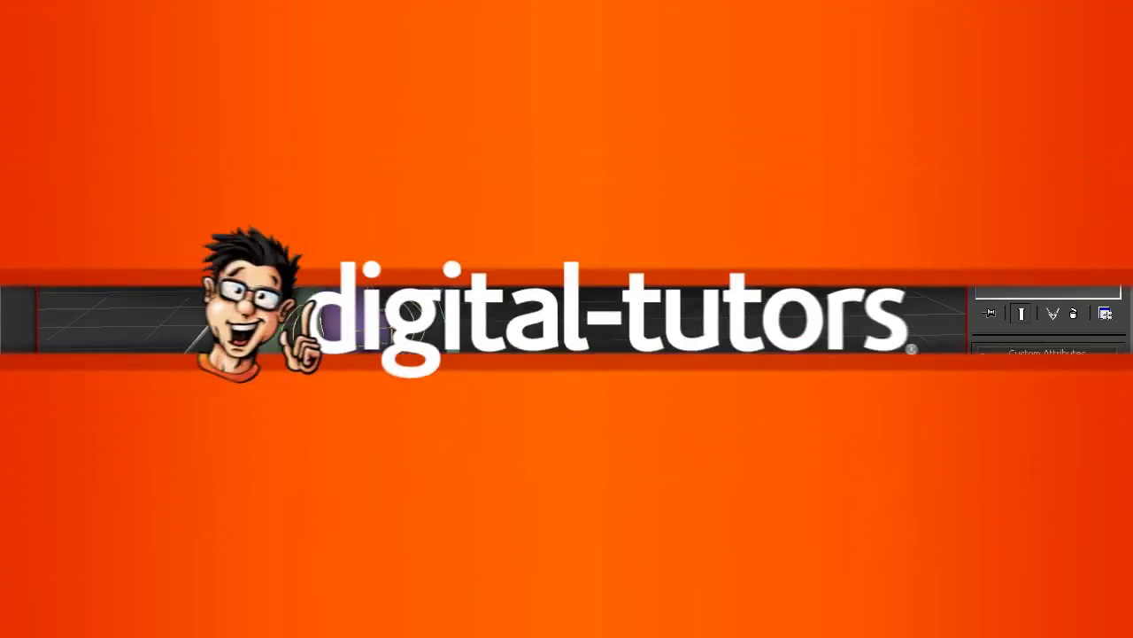